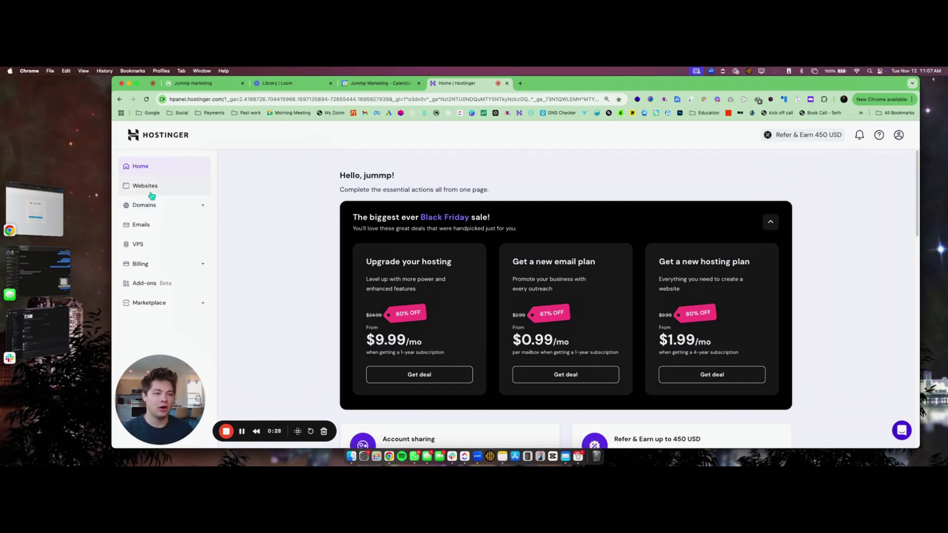
# Show the hosted websites list and scroll down to the Jummp Marketing Hosting sites.
pyautogui.click(163, 187)
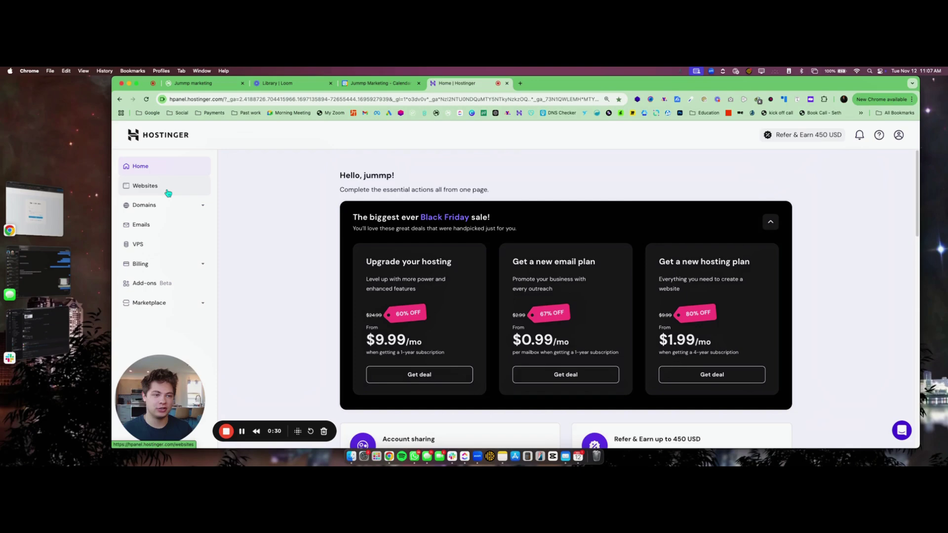
pyautogui.scroll(-4, 444, 286)
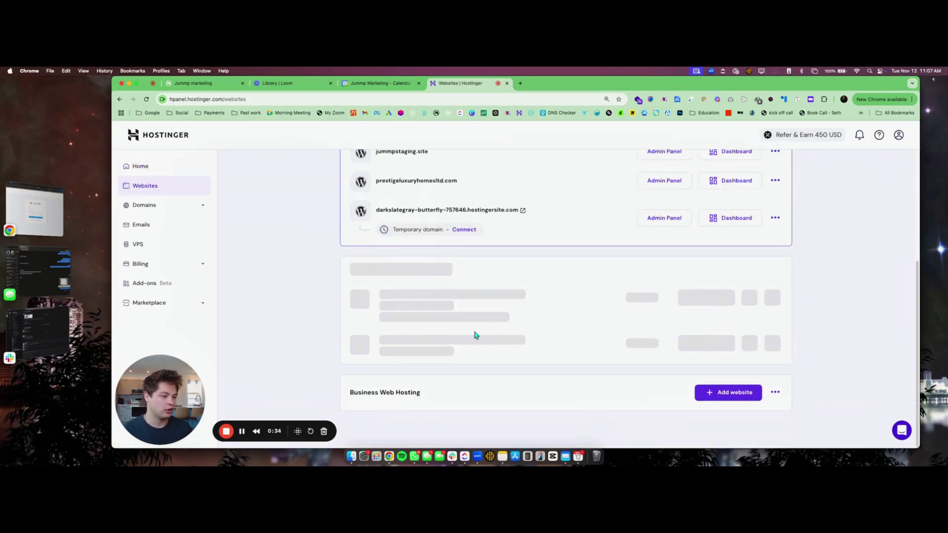
pyautogui.scroll(2, 504, 187)
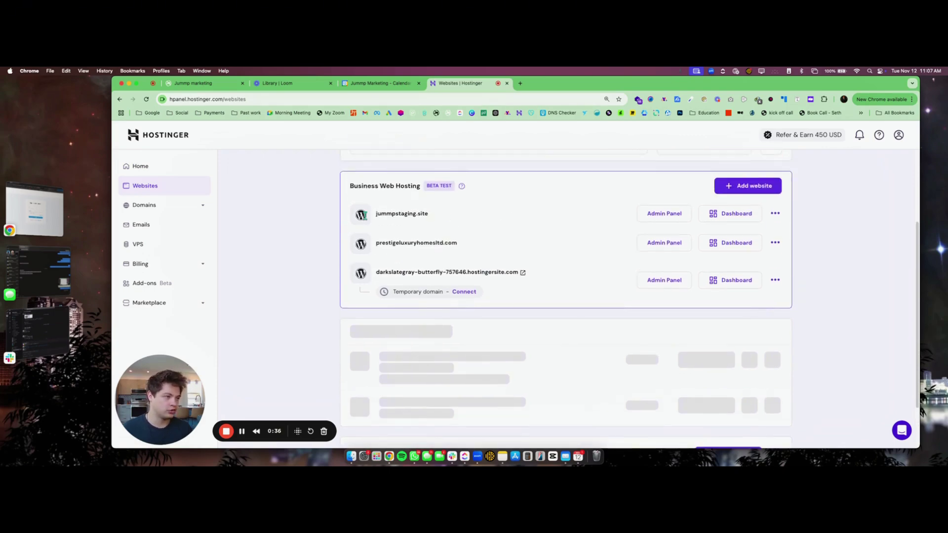
pyautogui.scroll(-2, 346, 227)
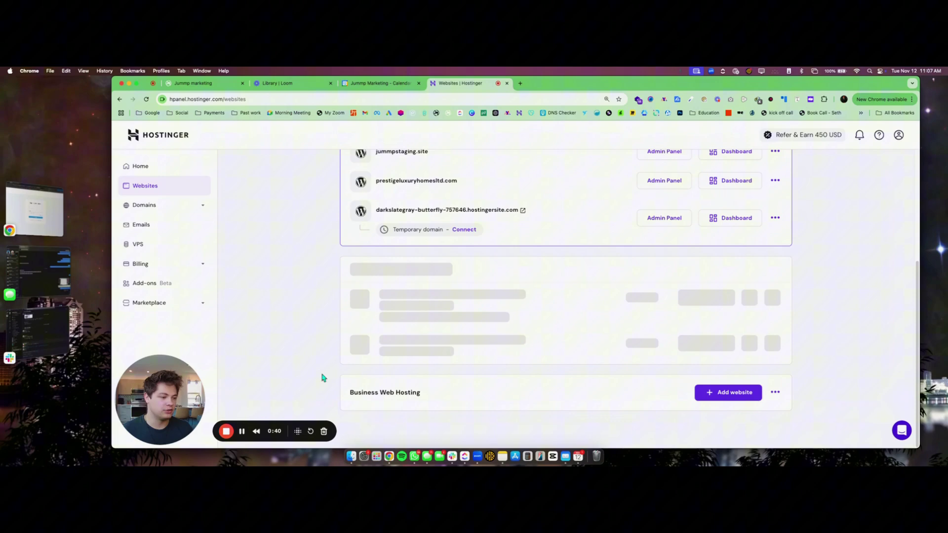
pyautogui.scroll(5, 390, 375)
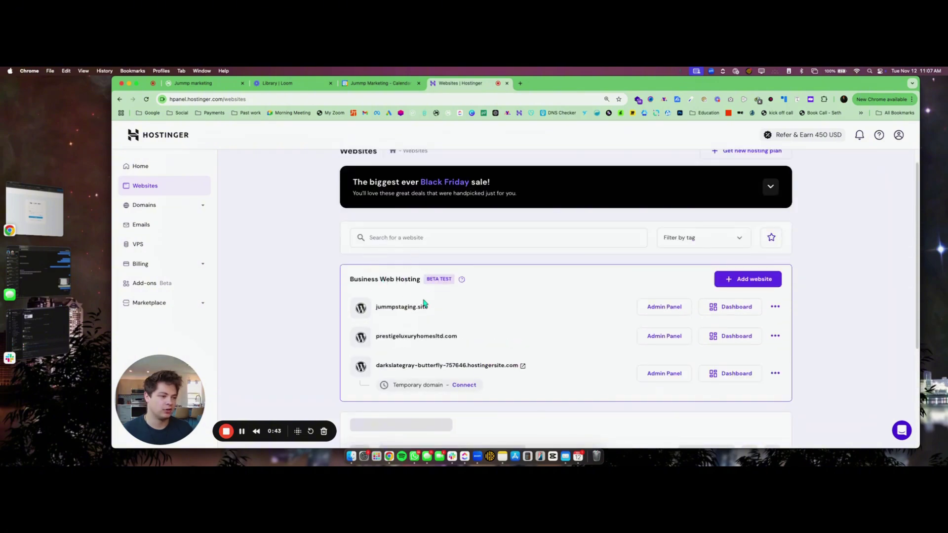
pyautogui.scroll(-5, 342, 374)
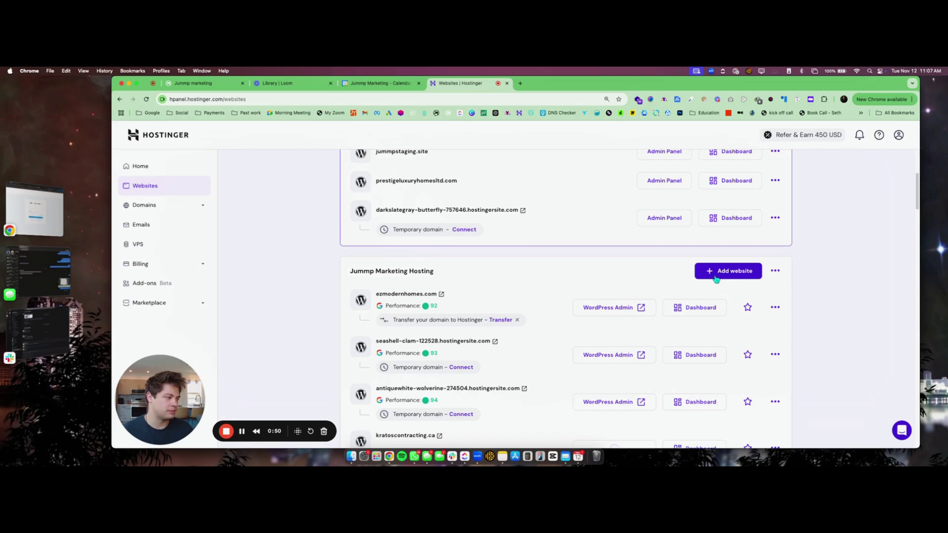
pyautogui.scroll(-5, 713, 276)
# Add a new WordPress website, accept the login details, and choose to create a blank site.
pyautogui.click(732, 252)
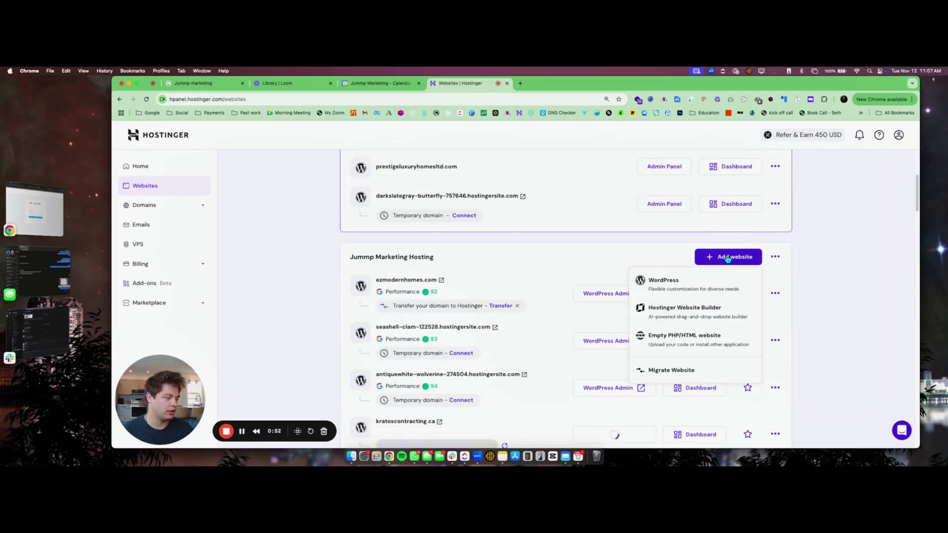
pyautogui.click(548, 271)
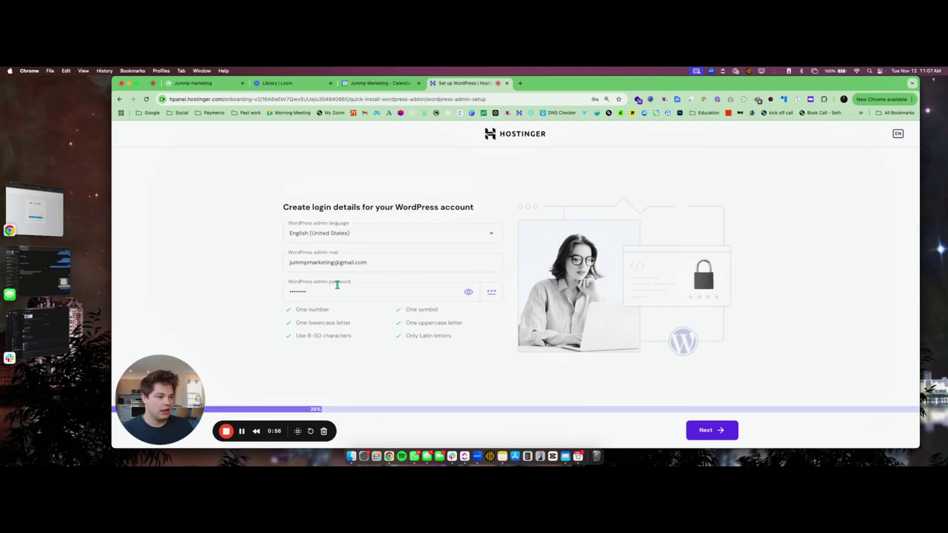
pyautogui.click(692, 437)
pyautogui.click(656, 434)
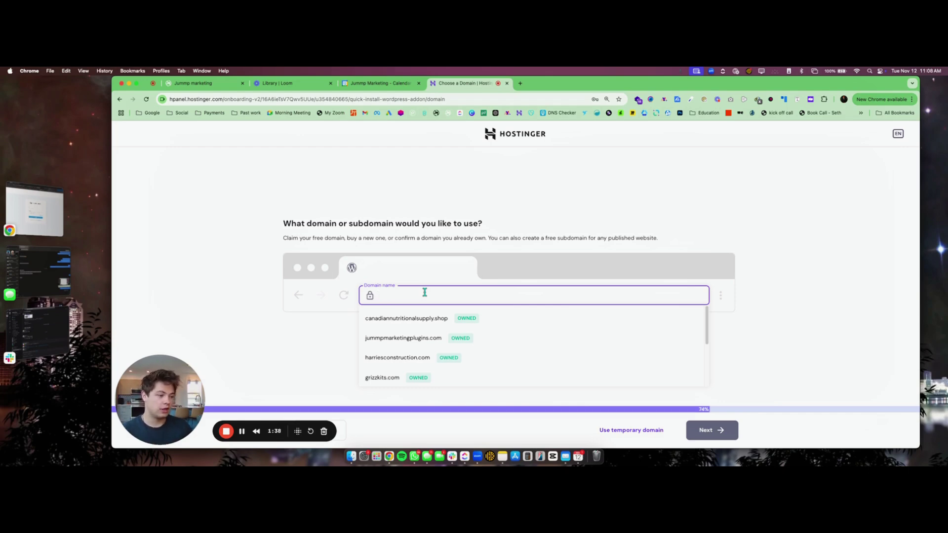
# Install the blank WordPress site on a temporary domain.
pyautogui.click(632, 430)
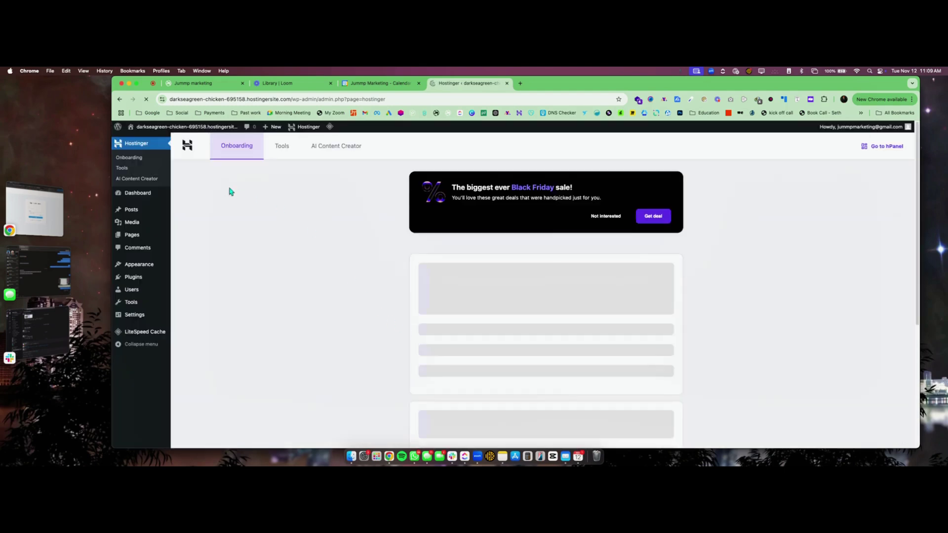
# Load the Hostinger panel in a new browser tab alongside the WordPress admin.
pyautogui.moveTo(146, 130)
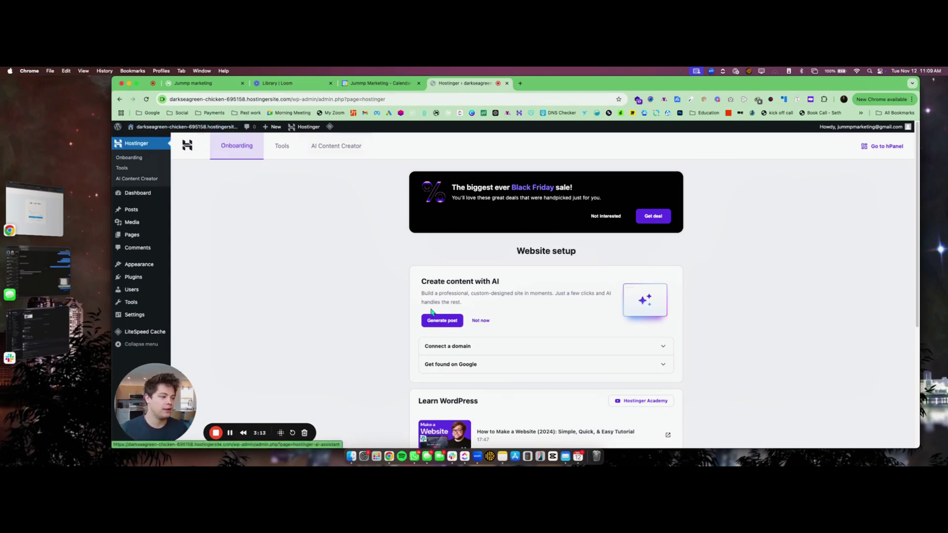
pyautogui.scroll(-1, 343, 258)
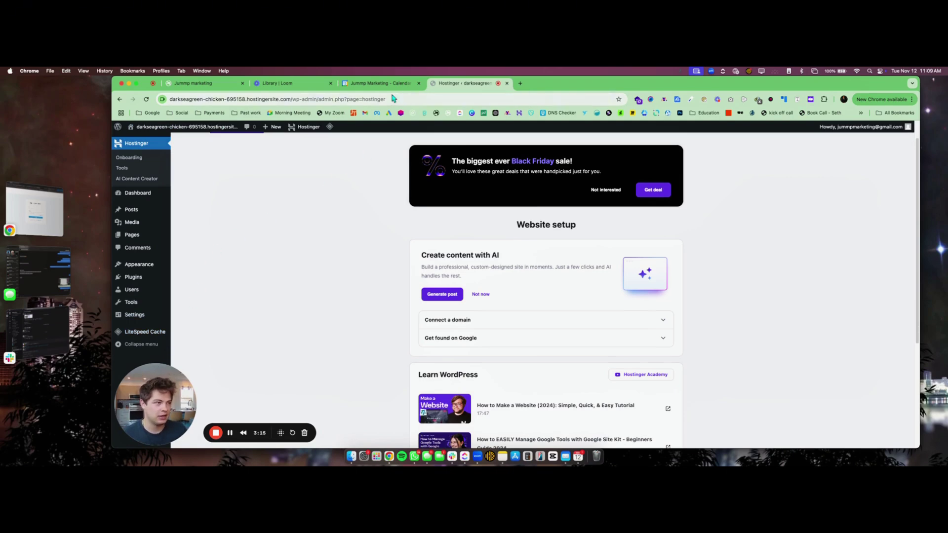
pyautogui.click(520, 83)
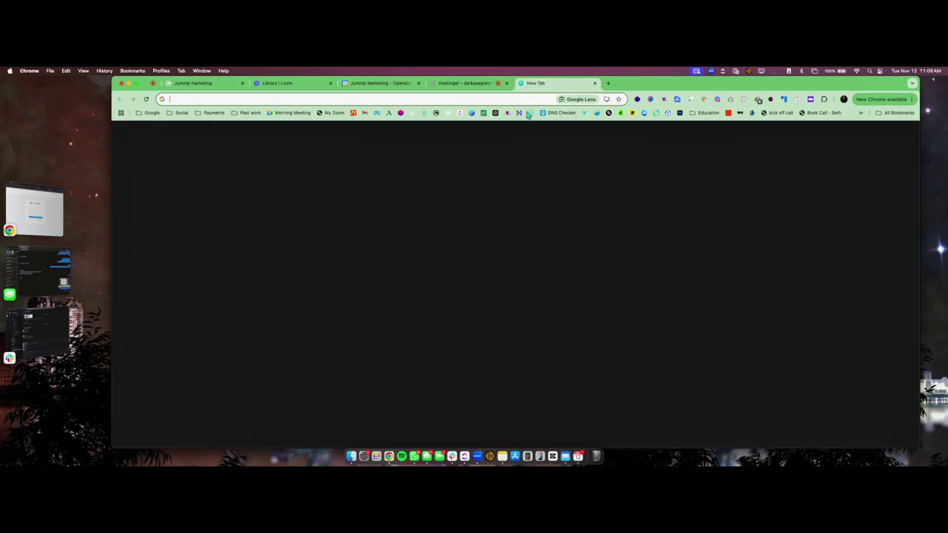
pyautogui.click(517, 113)
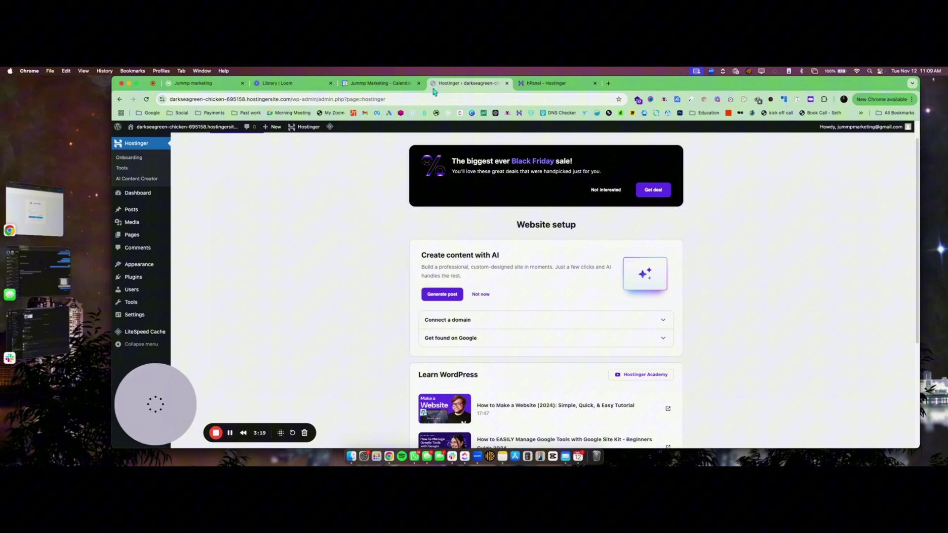
# Open the darkseagreen-chicken-695158.hostingersite.com dashboard from the Websites list.
pyautogui.click(552, 84)
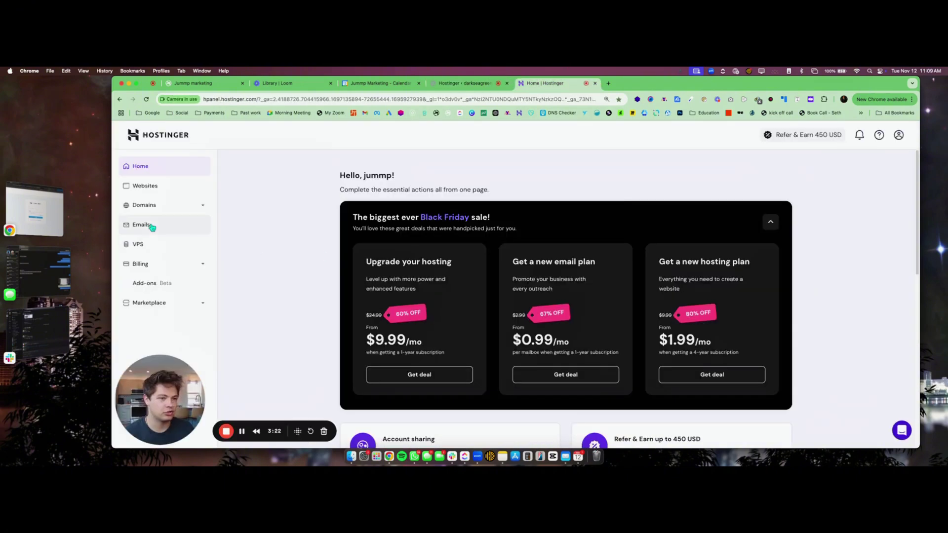
pyautogui.click(144, 186)
pyautogui.scroll(-3, 537, 328)
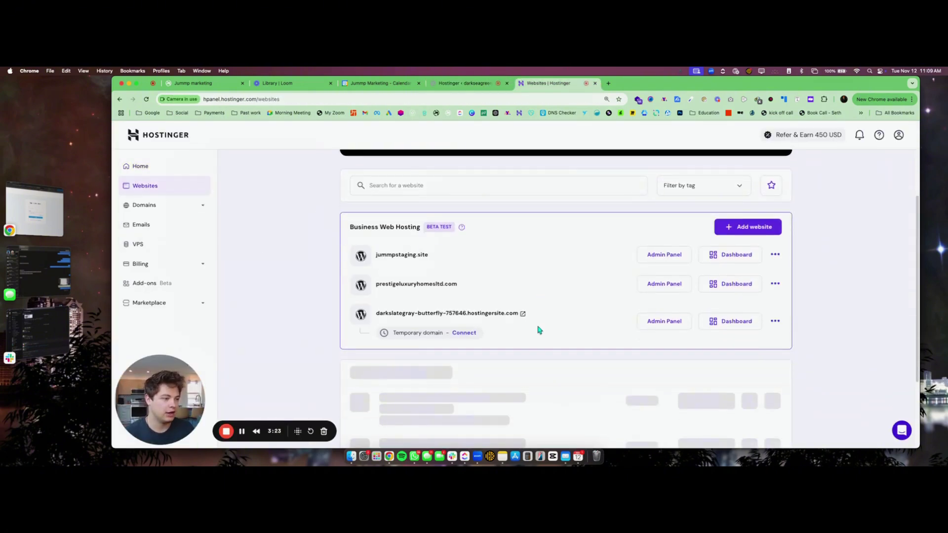
pyautogui.scroll(-4, 400, 308)
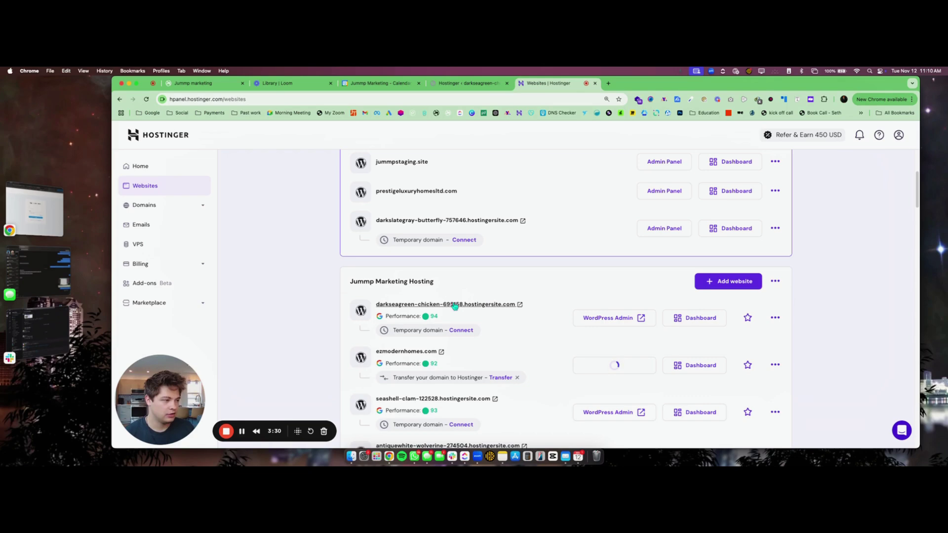
pyautogui.click(688, 319)
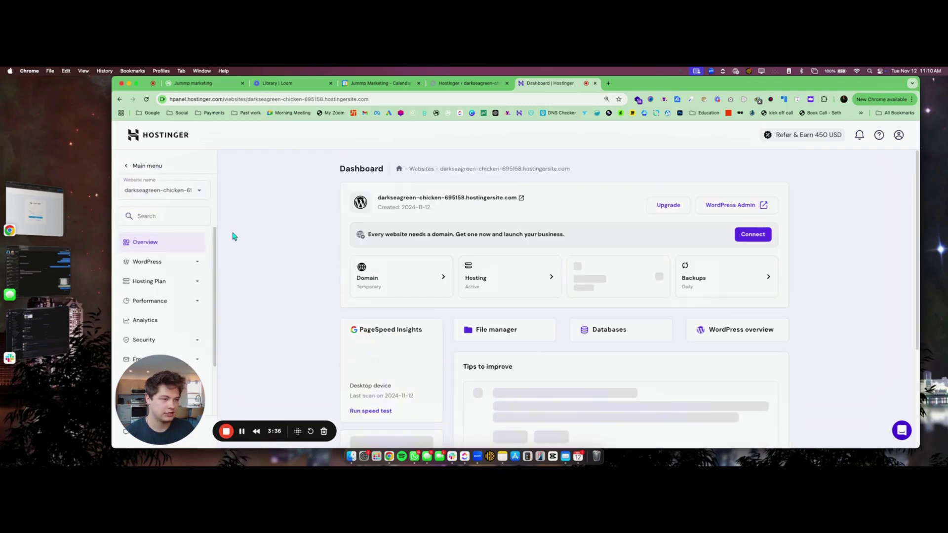
# Expand the WordPress and Domains sidebar groups and start connecting a domain to the site.
pyautogui.click(178, 263)
pyautogui.scroll(-5, 171, 289)
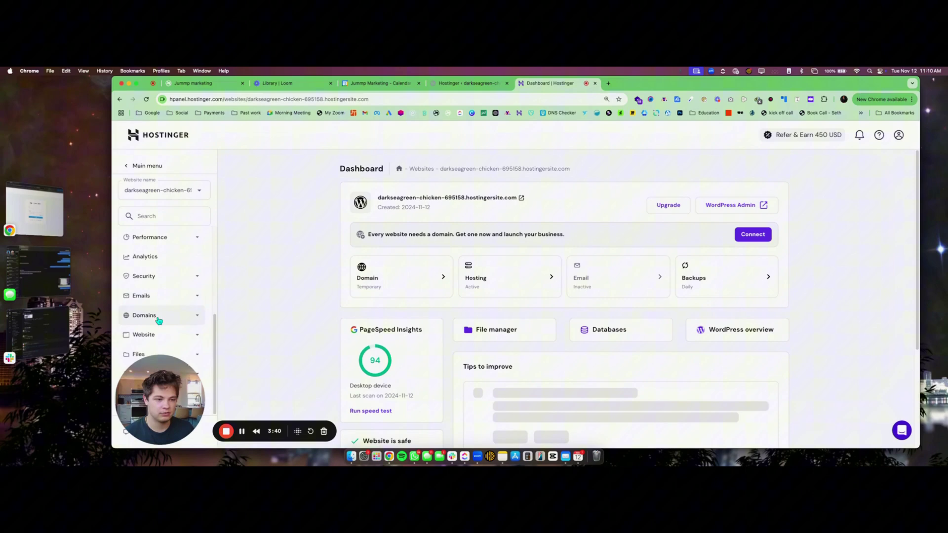
pyautogui.click(158, 317)
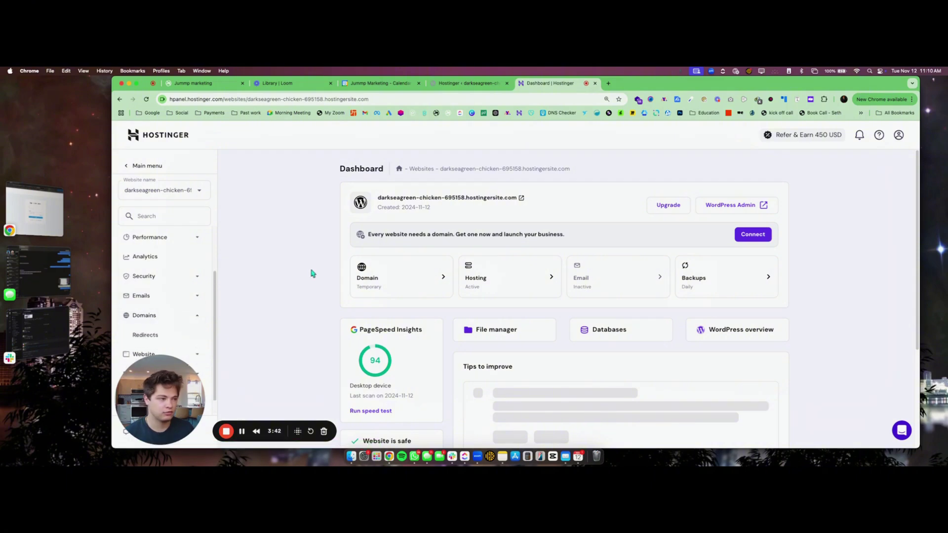
pyautogui.scroll(-3, 772, 326)
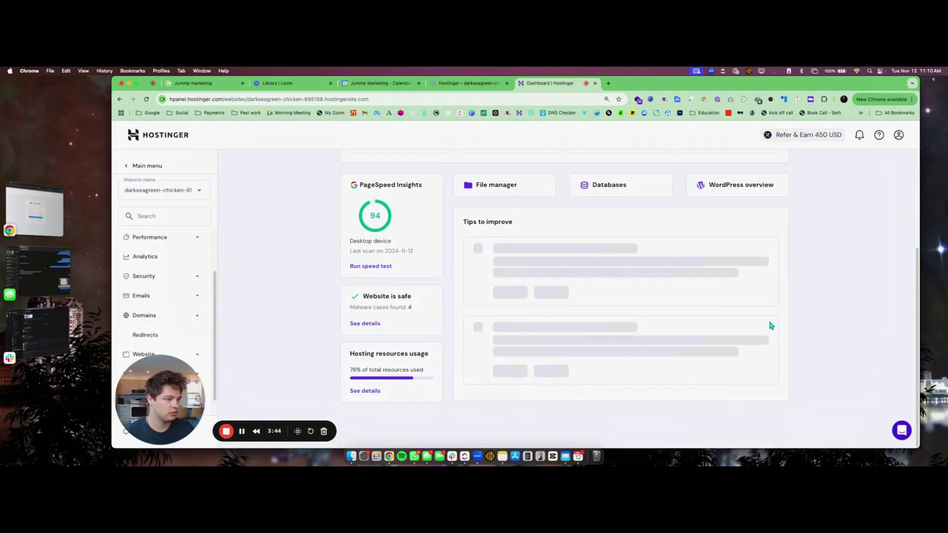
pyautogui.scroll(3, 771, 326)
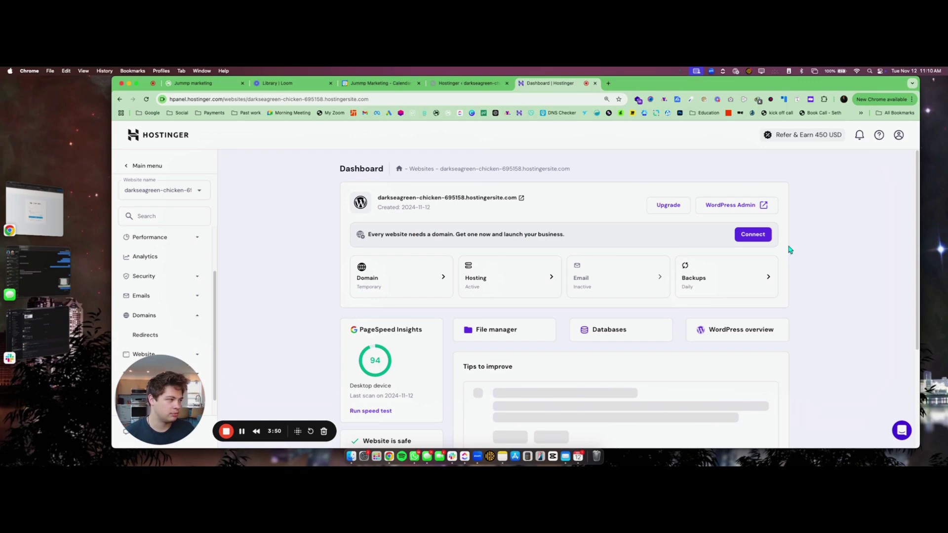
pyautogui.click(761, 236)
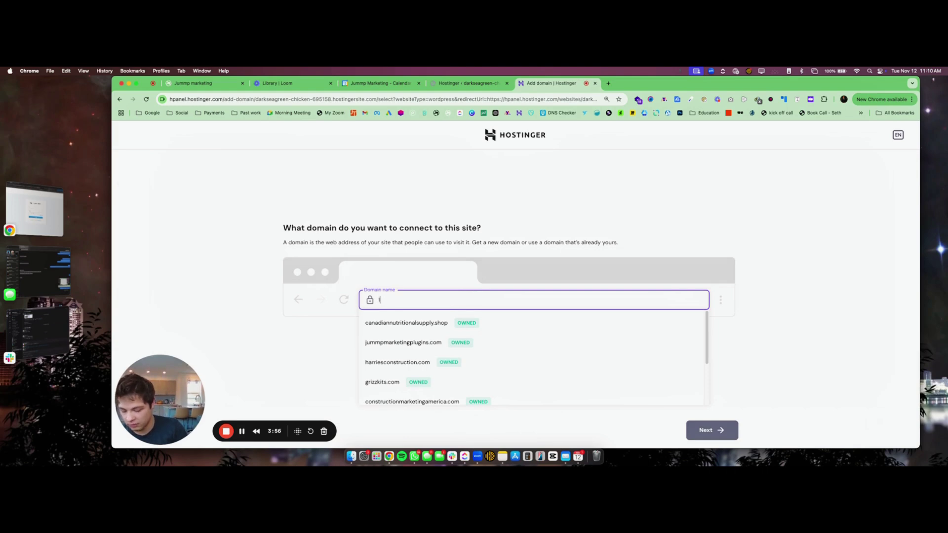
# Enter and confirm 123construction.com as the new site's domain.
pyautogui.write('123construc')
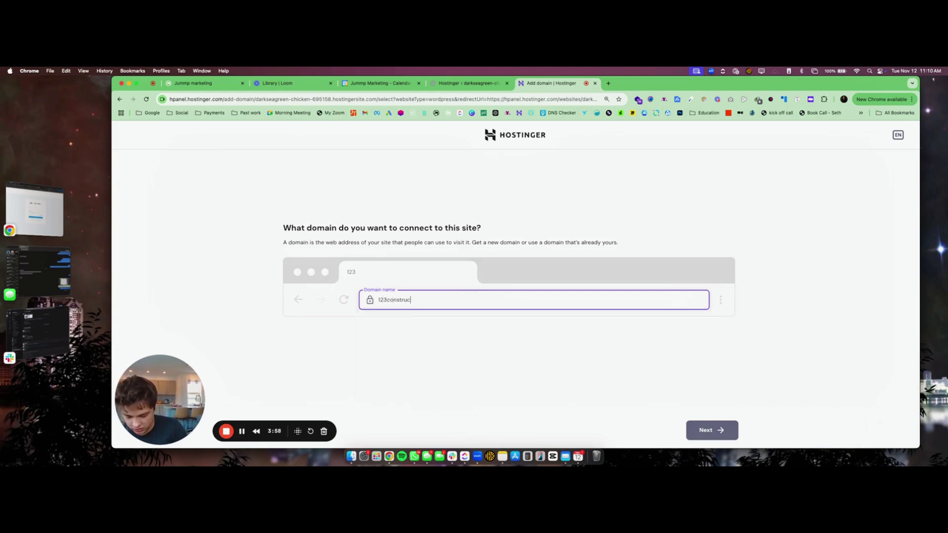
pyautogui.write('tion.com')
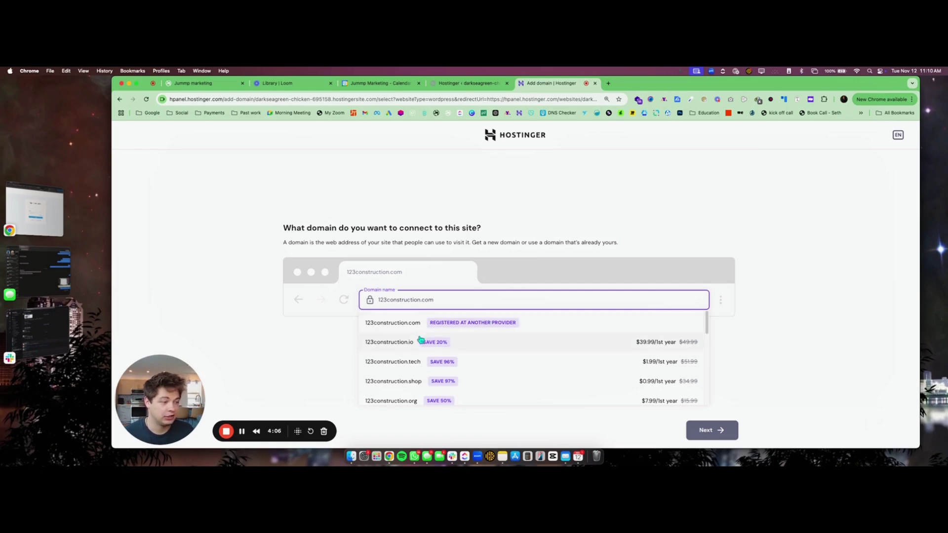
pyautogui.click(461, 326)
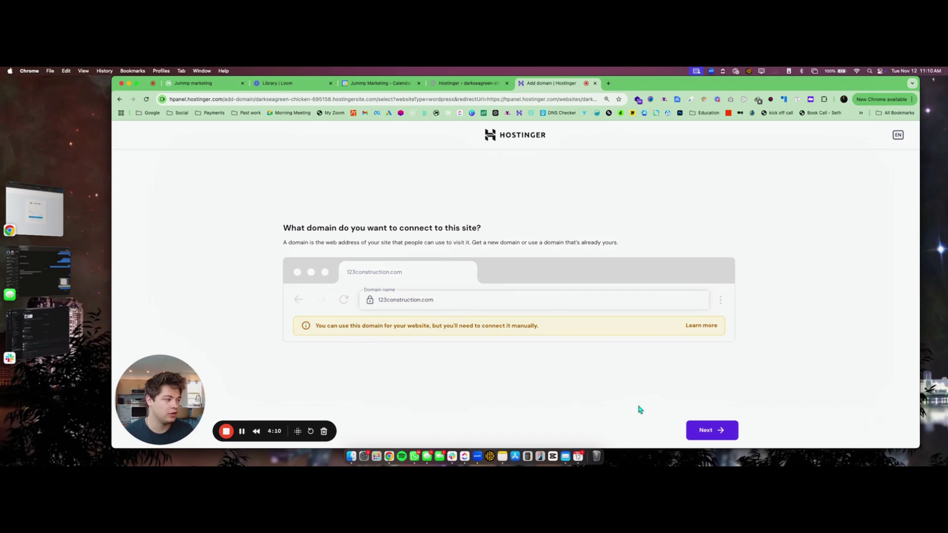
pyautogui.press('Return')
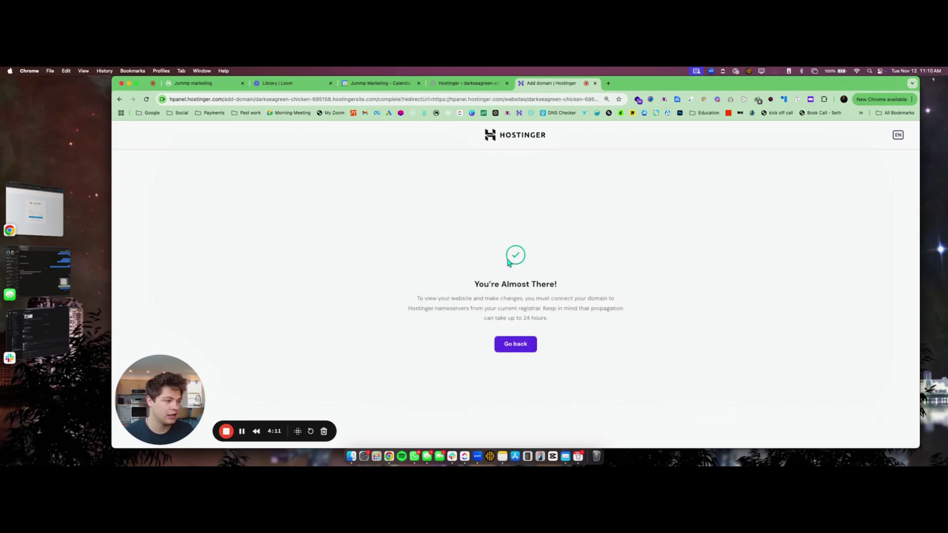
pyautogui.click(514, 344)
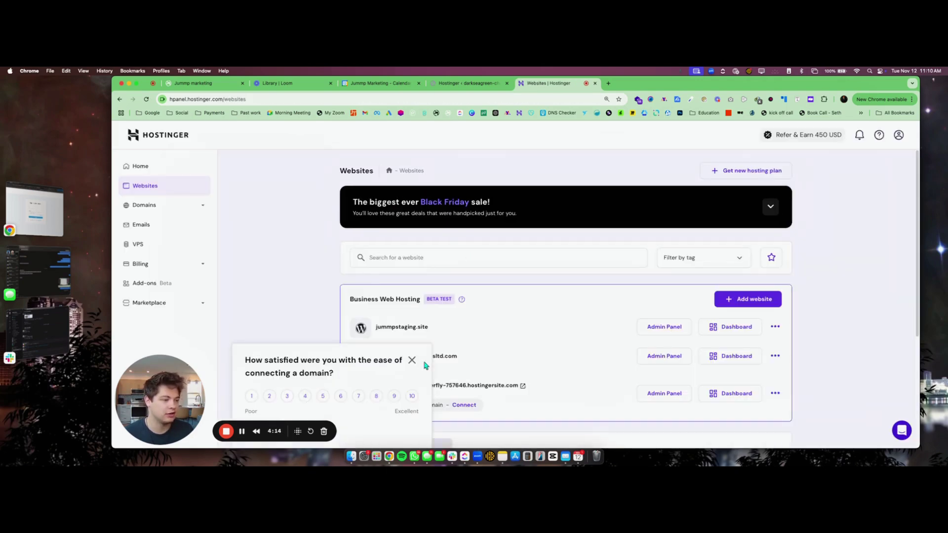
# Dismiss the survey and inspect the 123construction.com entry under Jummp Marketing Hosting.
pyautogui.click(412, 360)
pyautogui.scroll(-3, 398, 353)
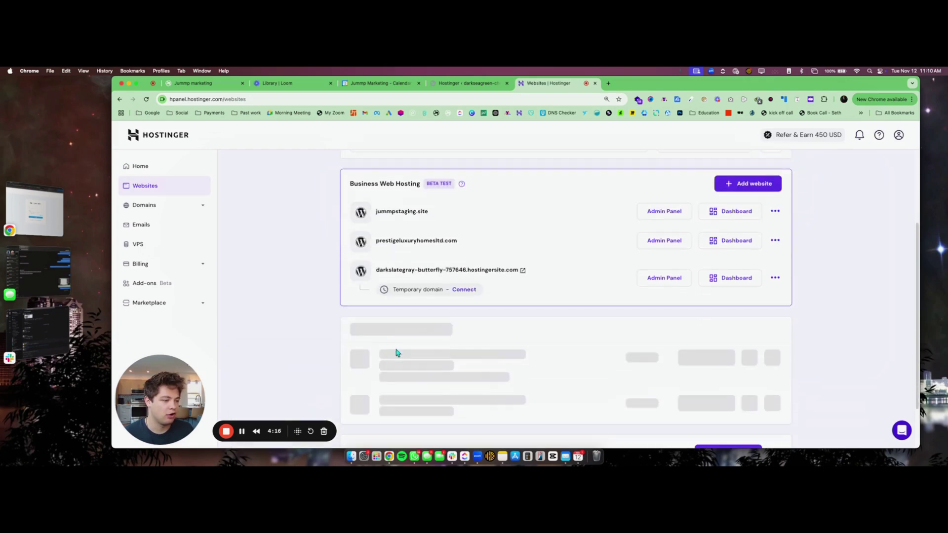
pyautogui.scroll(-1, 397, 353)
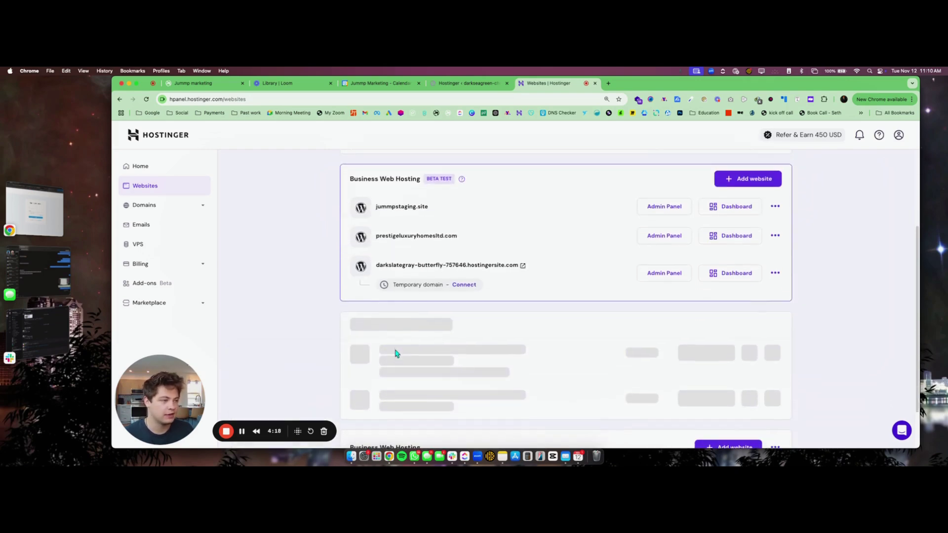
pyautogui.scroll(-1, 397, 354)
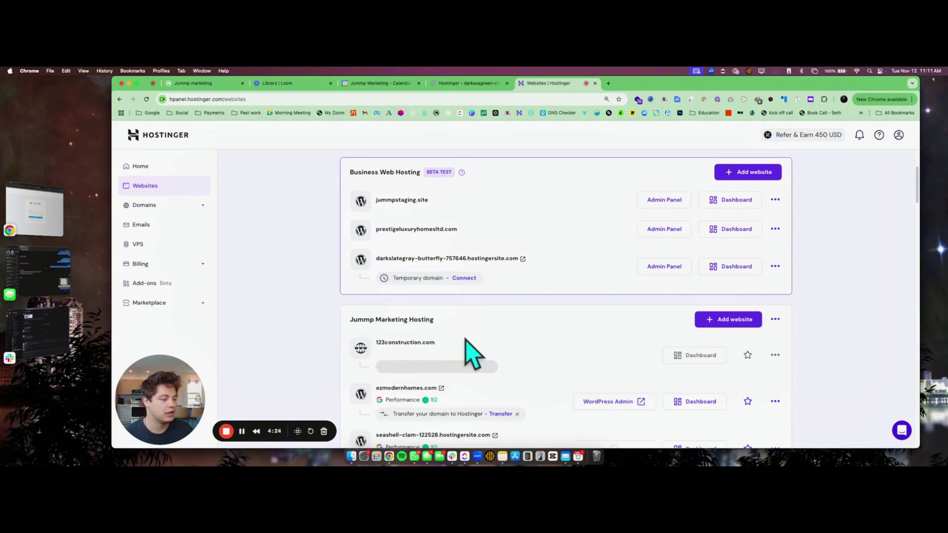
pyautogui.moveTo(376, 344); pyautogui.dragTo(445, 348)
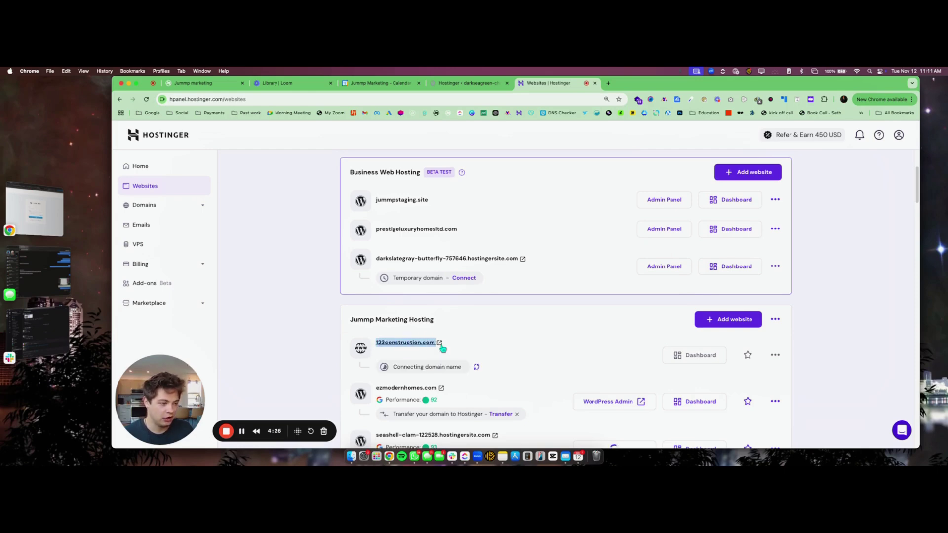
pyautogui.click(503, 332)
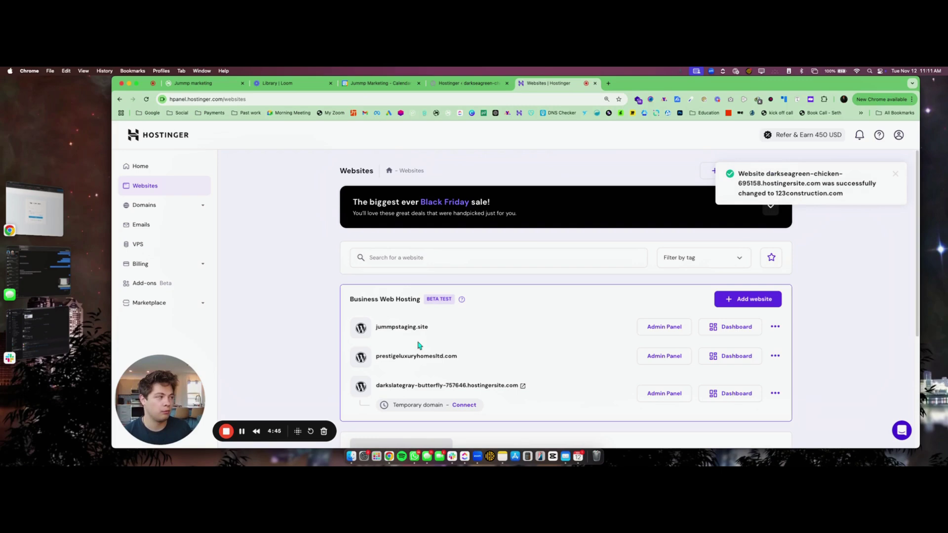
pyautogui.scroll(-3, 418, 346)
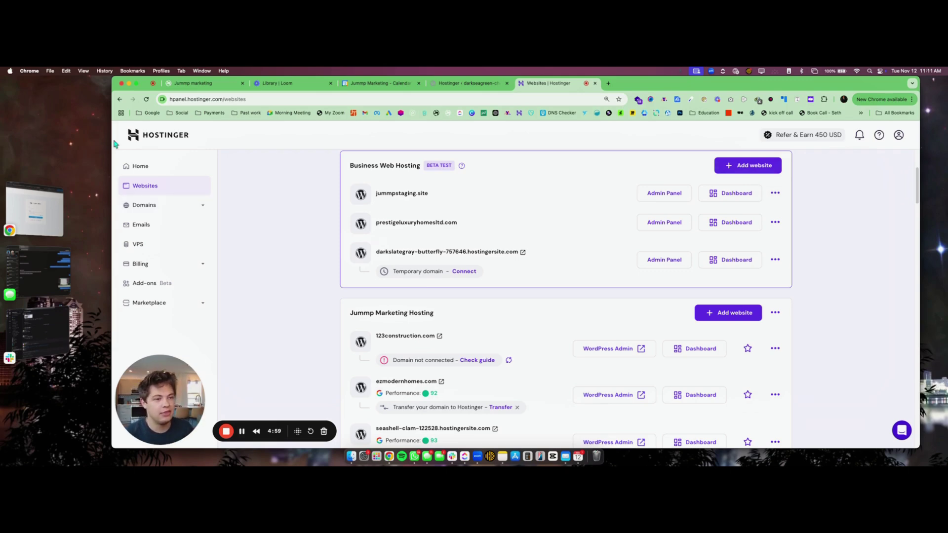
# Browse the Domain portfolio and open the ftrbuilderswinnipeg.ca domain overview.
pyautogui.click(175, 207)
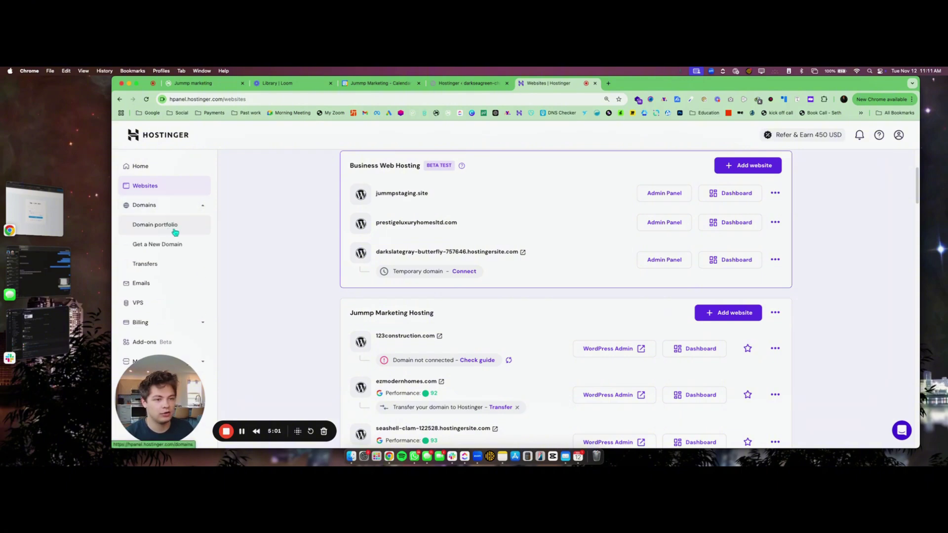
pyautogui.click(175, 230)
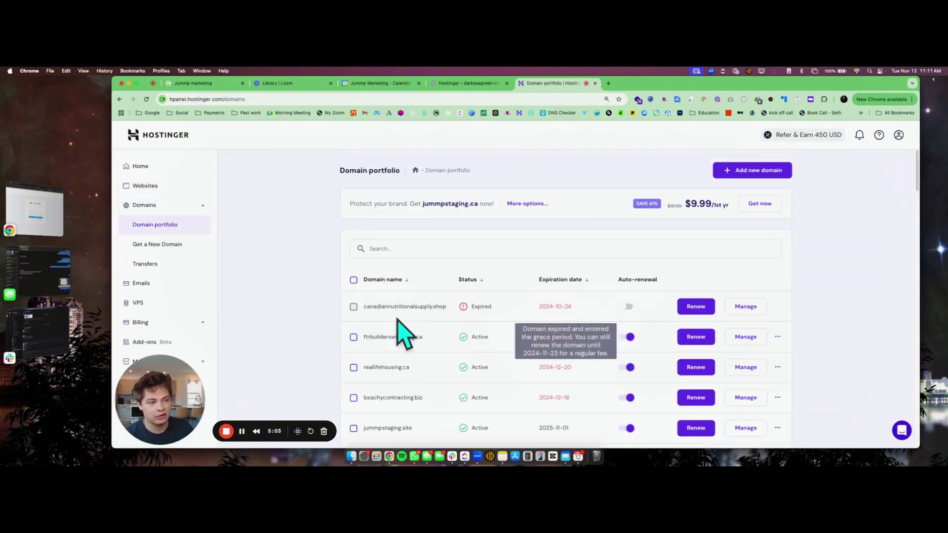
pyautogui.scroll(-2, 437, 390)
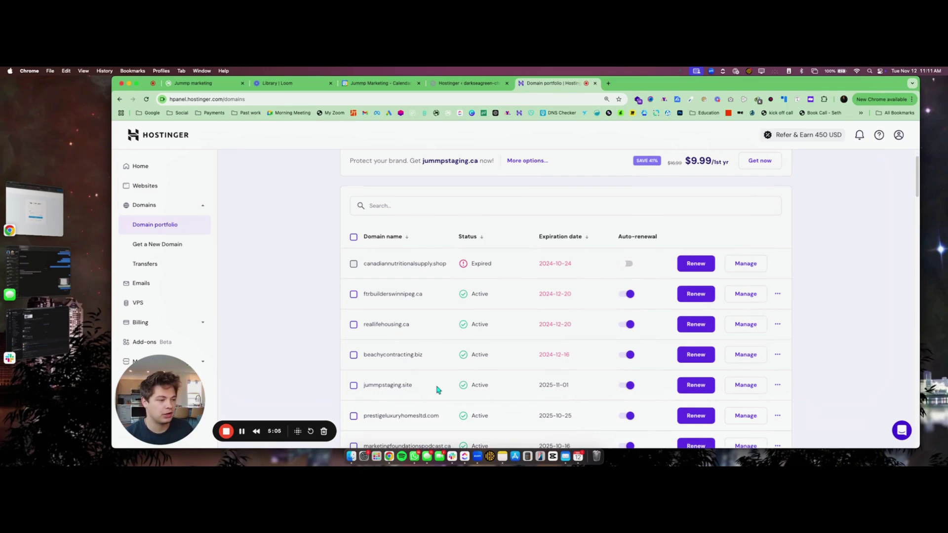
pyautogui.scroll(-1, 364, 321)
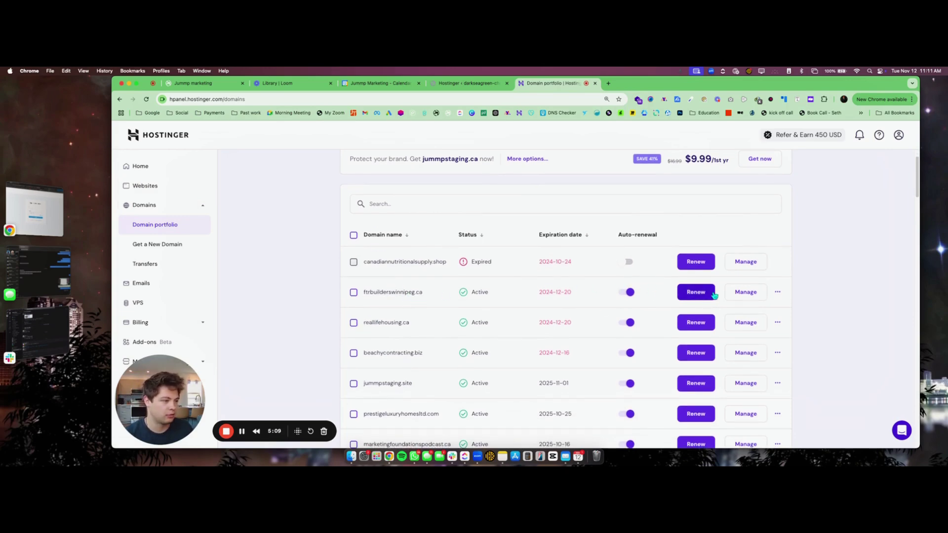
pyautogui.click(754, 297)
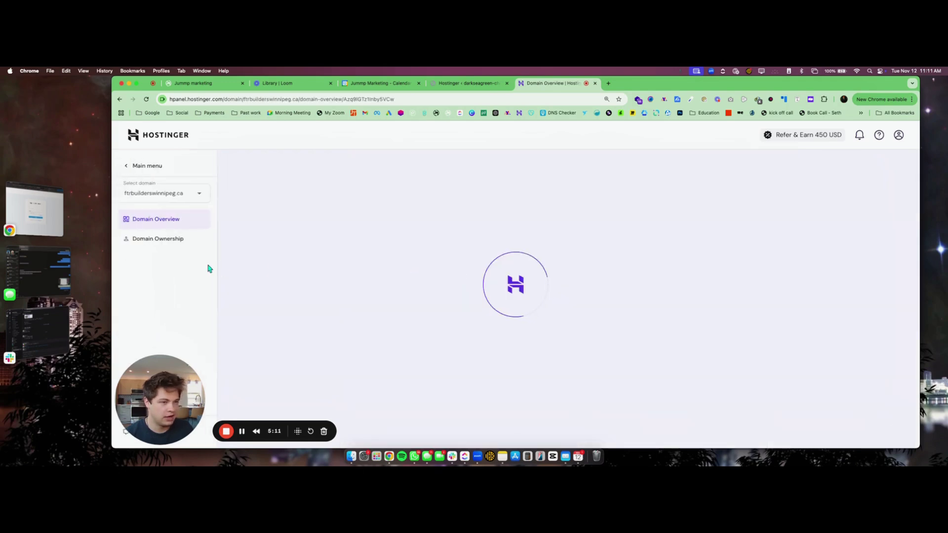
pyautogui.click(157, 164)
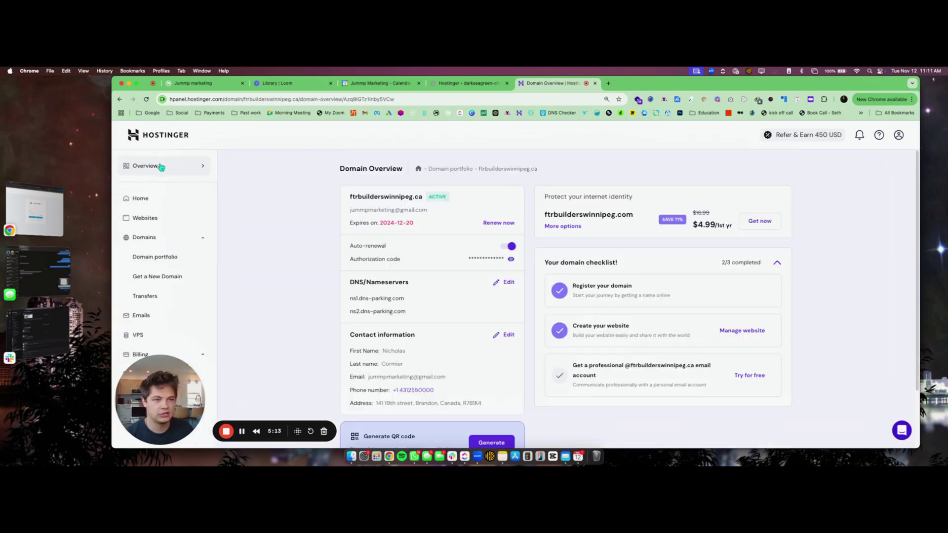
# Open the ezmodernhomes.com dashboard from the Jummp Marketing Hosting section of Websites.
pyautogui.click(148, 217)
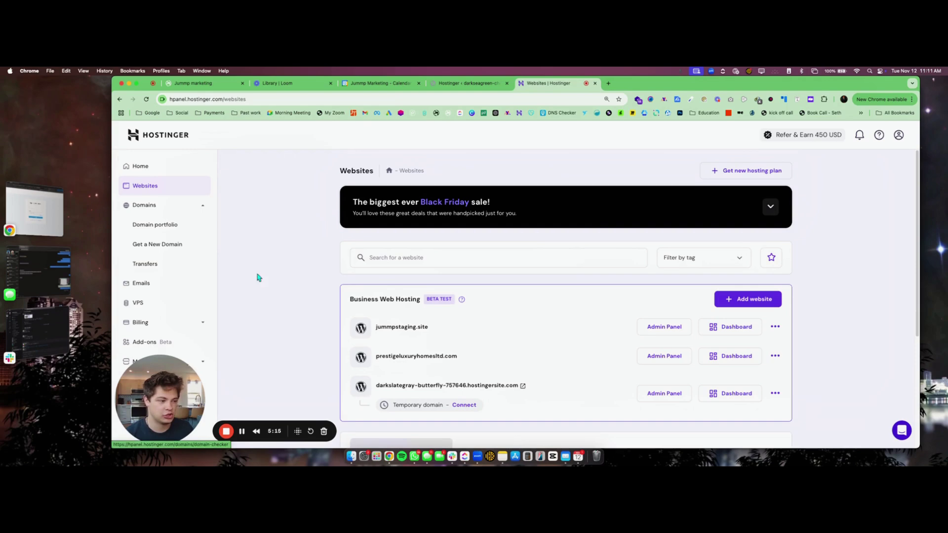
pyautogui.scroll(-5, 354, 360)
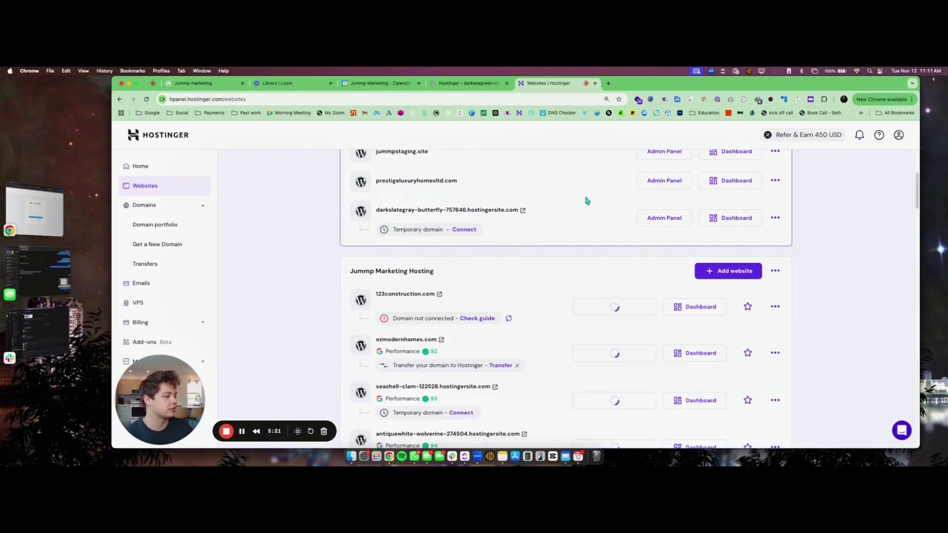
pyautogui.scroll(-3, 419, 291)
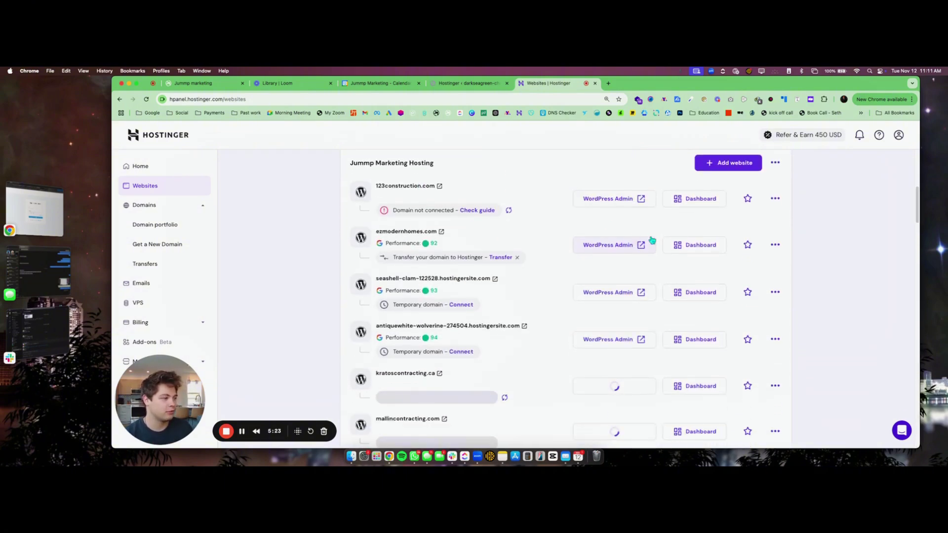
pyautogui.click(696, 245)
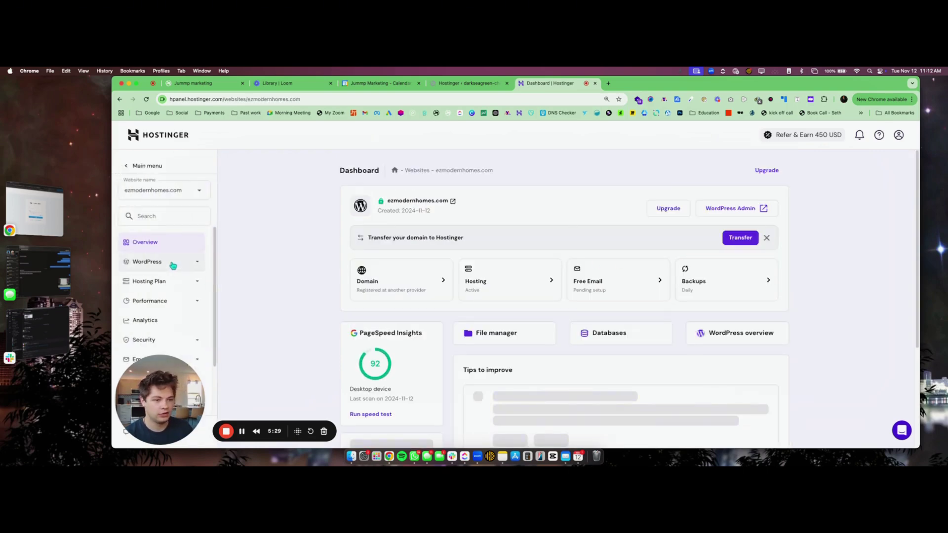
# Open the WordPress Staging page for ezmodernhomes.com.
pyautogui.click(172, 263)
pyautogui.scroll(-2, 161, 278)
pyautogui.click(148, 299)
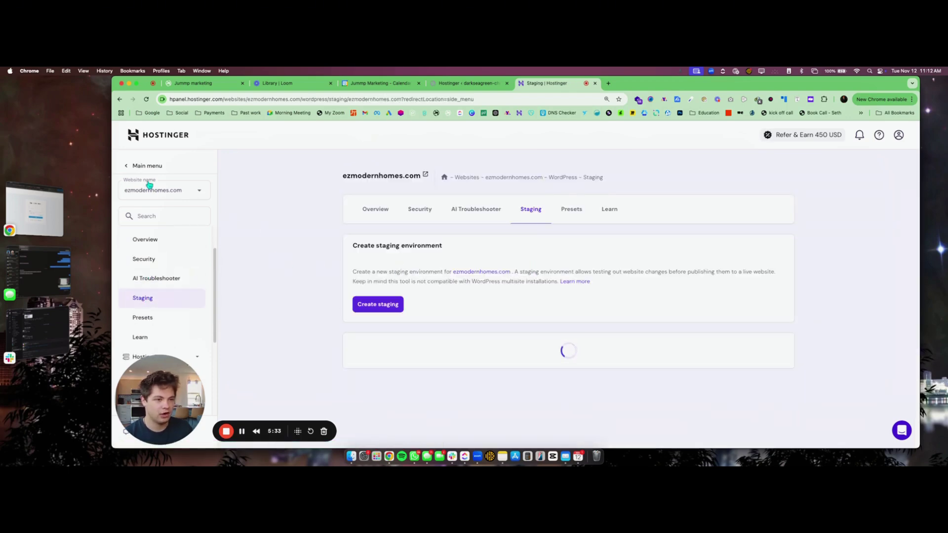
# Begin a staging environment with subdomain 'version', then cancel it.
pyautogui.click(380, 303)
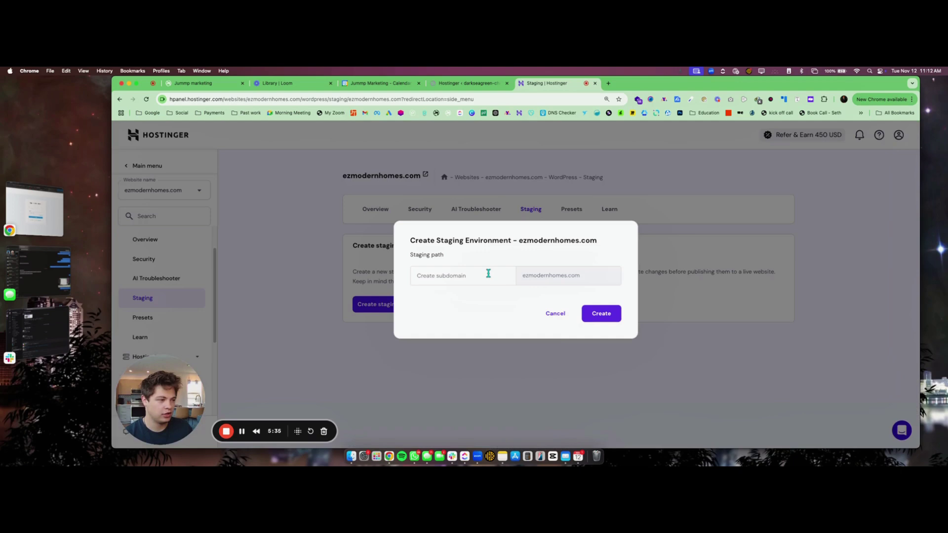
pyautogui.click(489, 273)
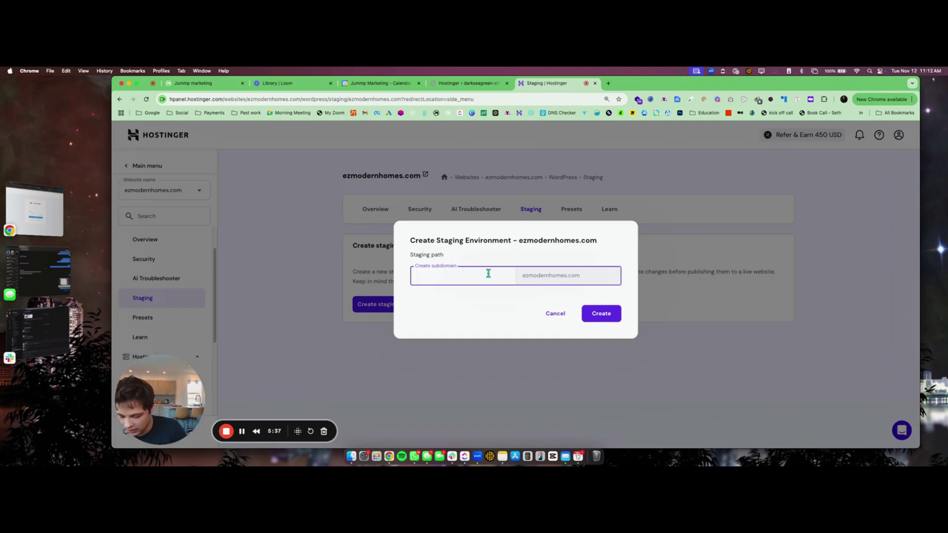
pyautogui.write('version1')
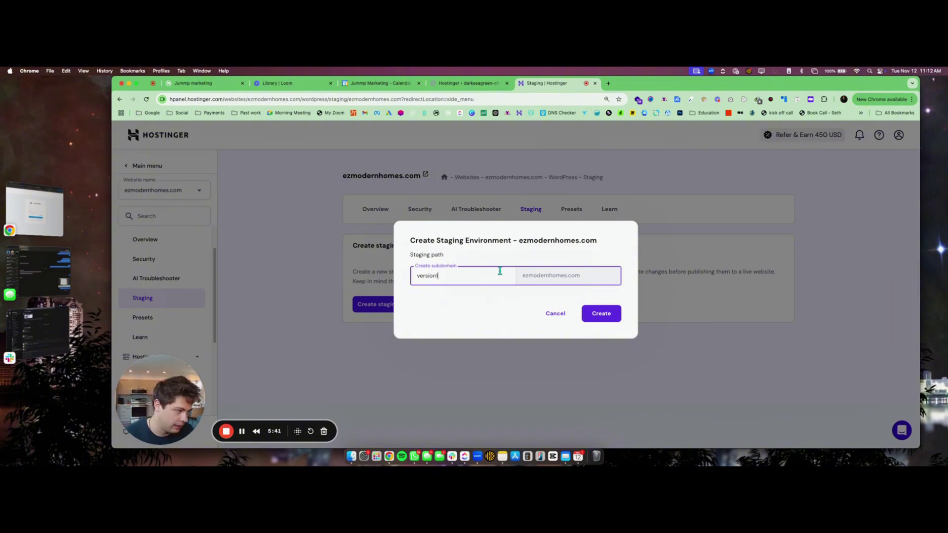
pyautogui.click(555, 313)
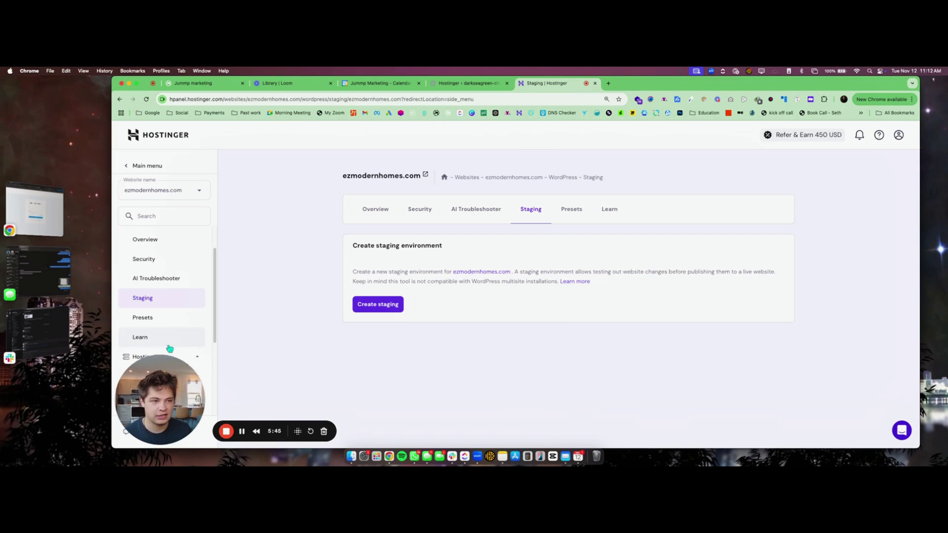
# Switch the hPanel website selection to vcconstructioninc.com.
pyautogui.click(194, 191)
pyautogui.scroll(-10, 156, 252)
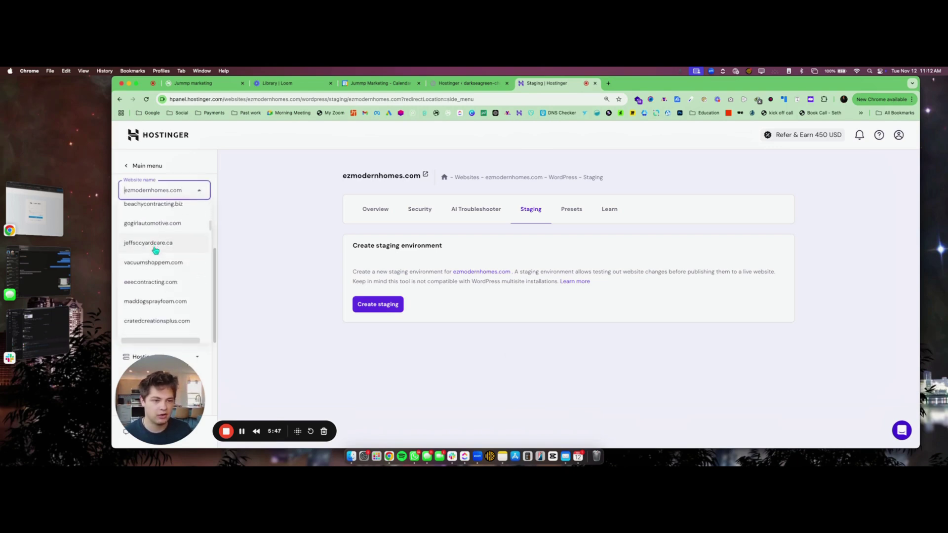
pyautogui.scroll(-10, 161, 265)
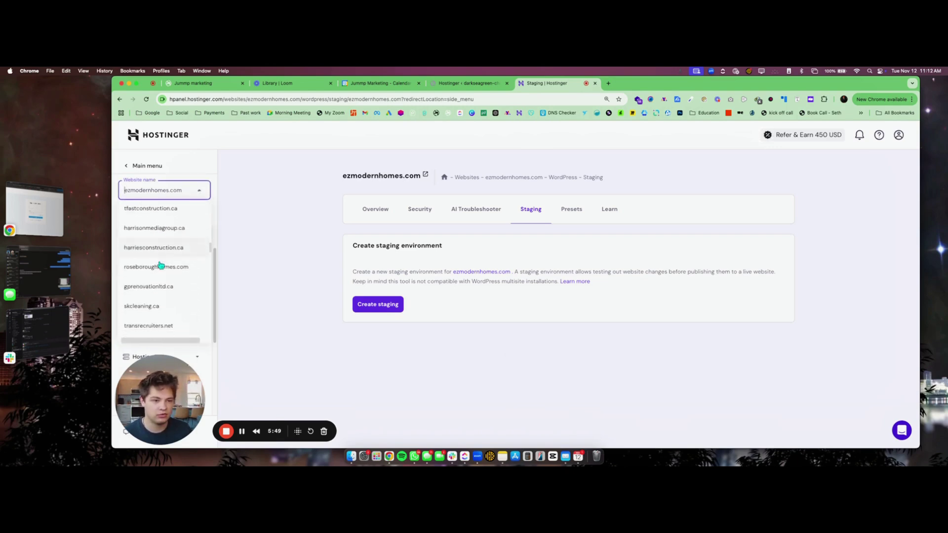
pyautogui.scroll(-10, 160, 265)
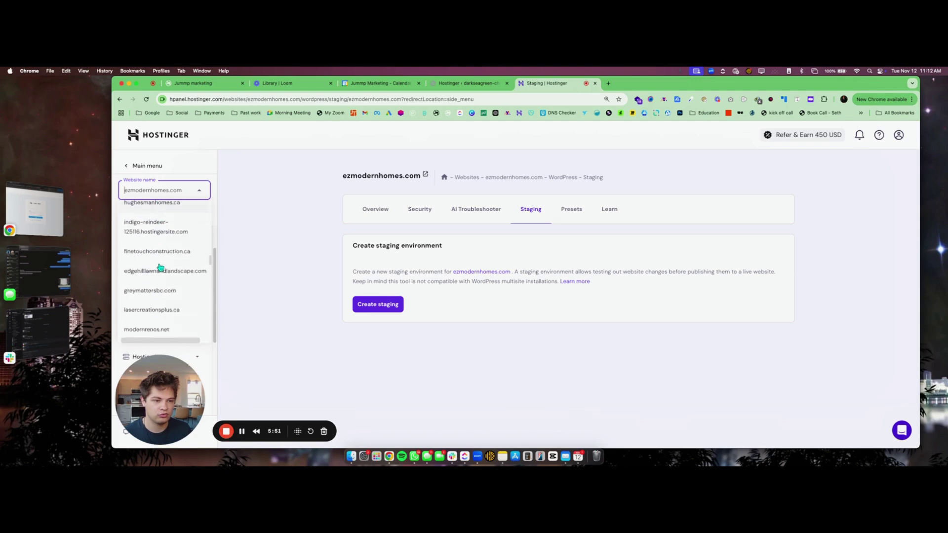
pyautogui.scroll(-10, 160, 267)
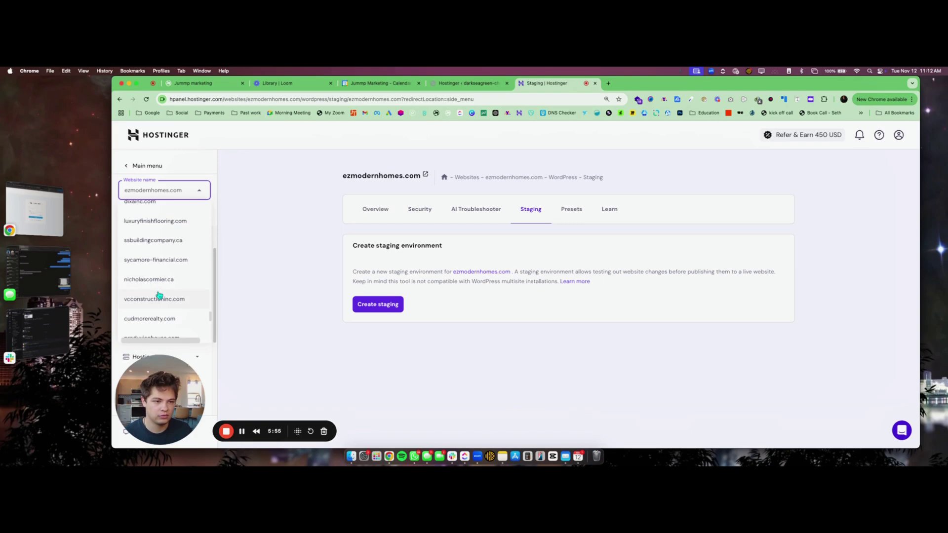
pyautogui.click(158, 302)
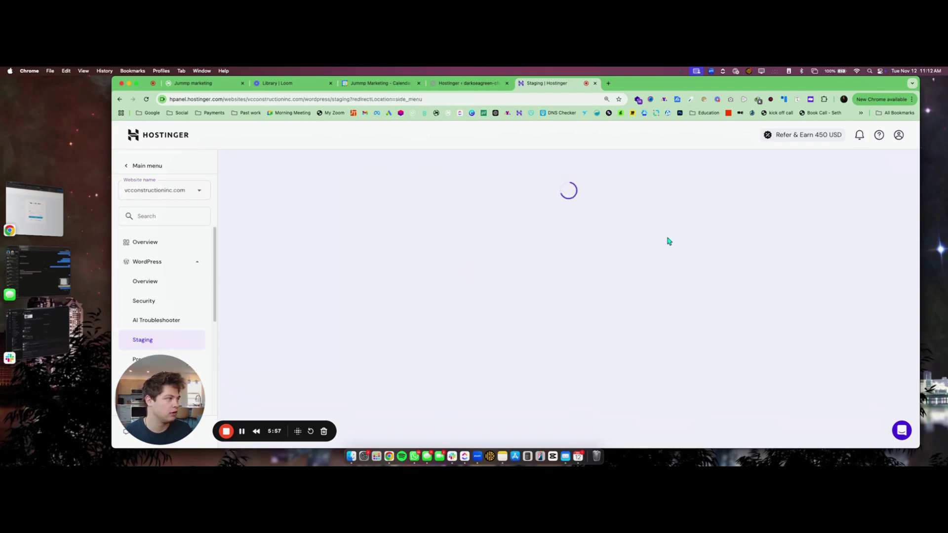
# Create a staging copy on subdomain version2 instead of newpage.
pyautogui.click(363, 305)
pyautogui.click(506, 277)
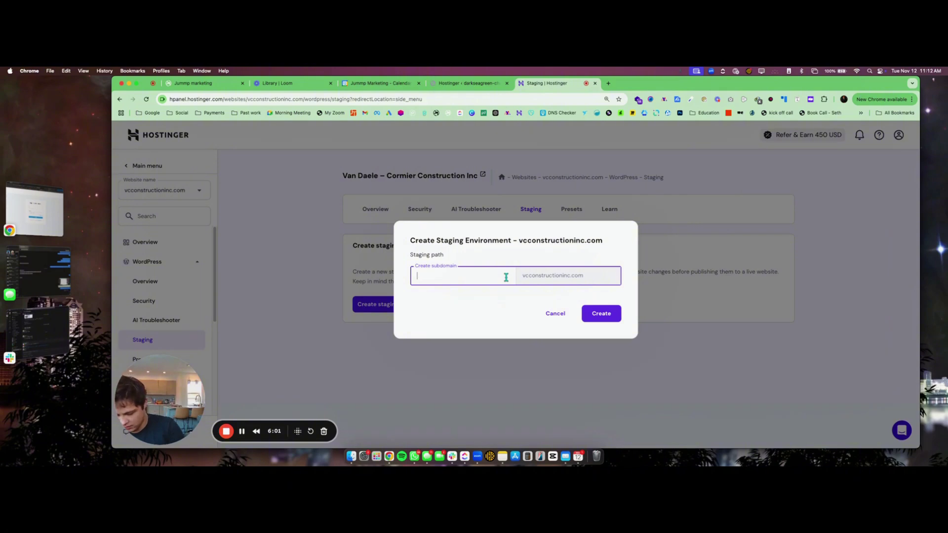
pyautogui.write('newpage')
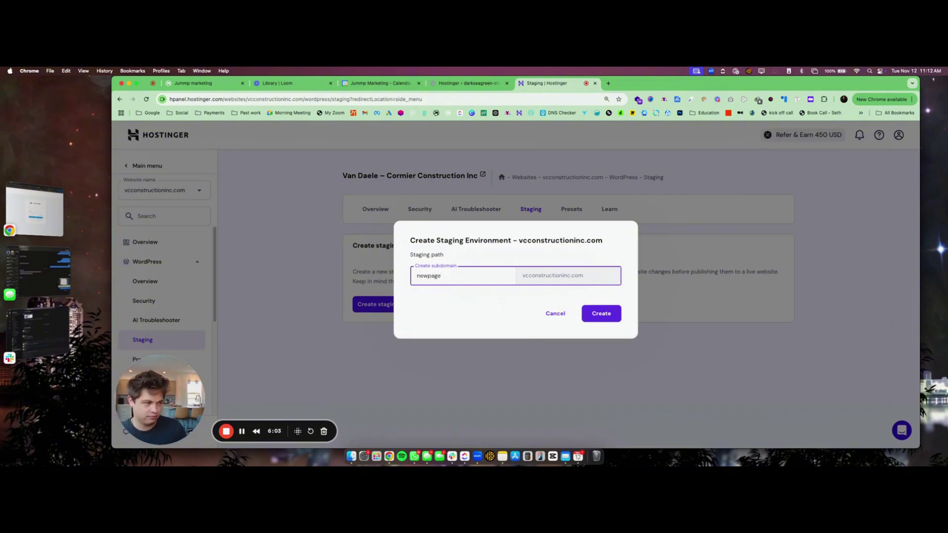
pyautogui.doubleClick(472, 272)
pyautogui.write('v')
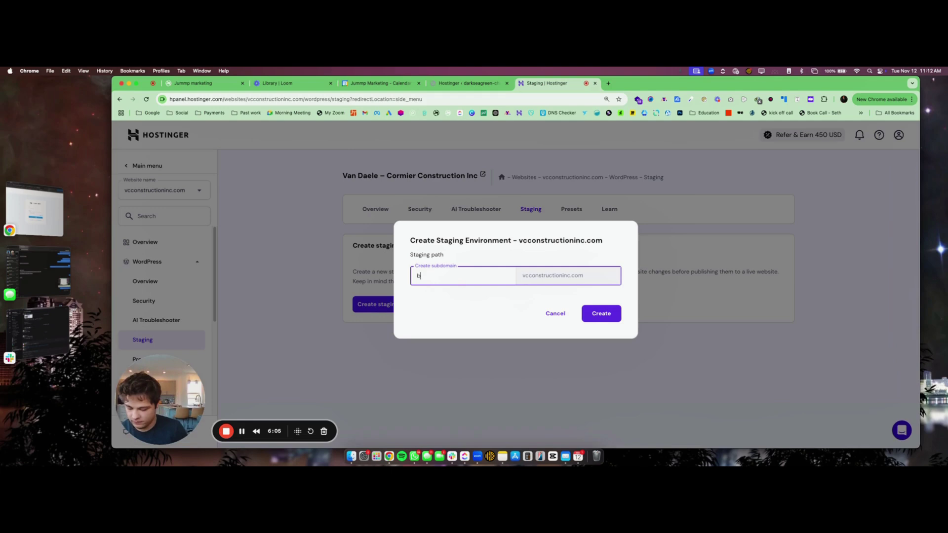
pyautogui.write('ersion2')
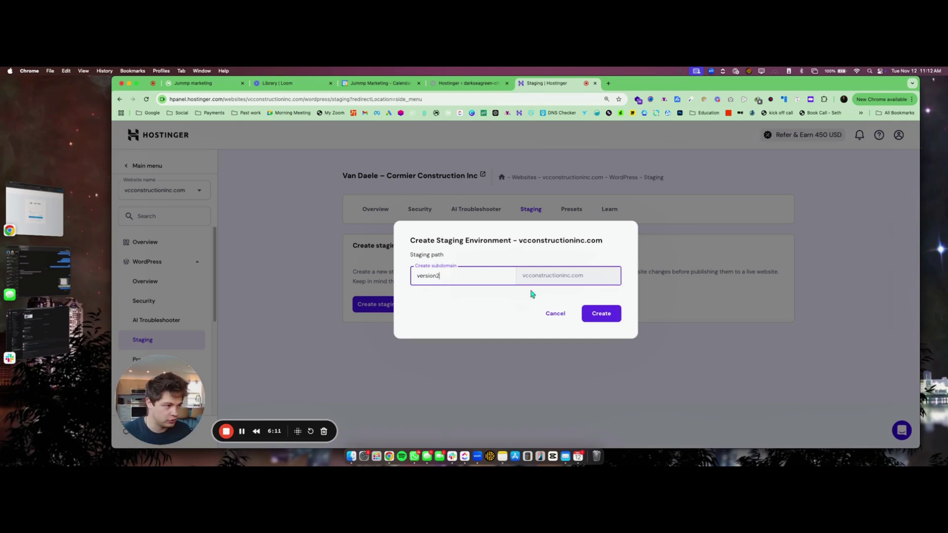
pyautogui.click(593, 310)
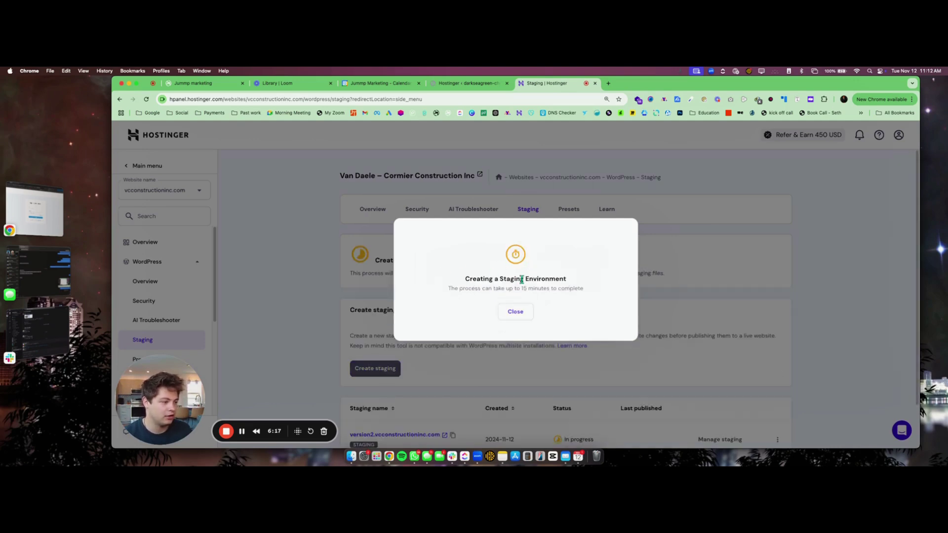
# Dismiss the progress notice and confirm version2.vcconstructioninc.com shows Completed in the staging list.
pyautogui.click(519, 312)
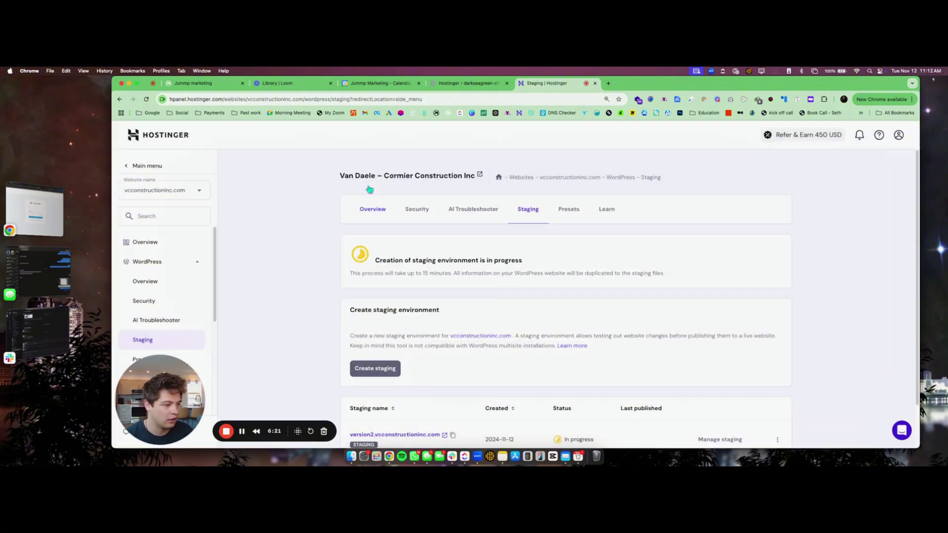
pyautogui.scroll(-1, 395, 269)
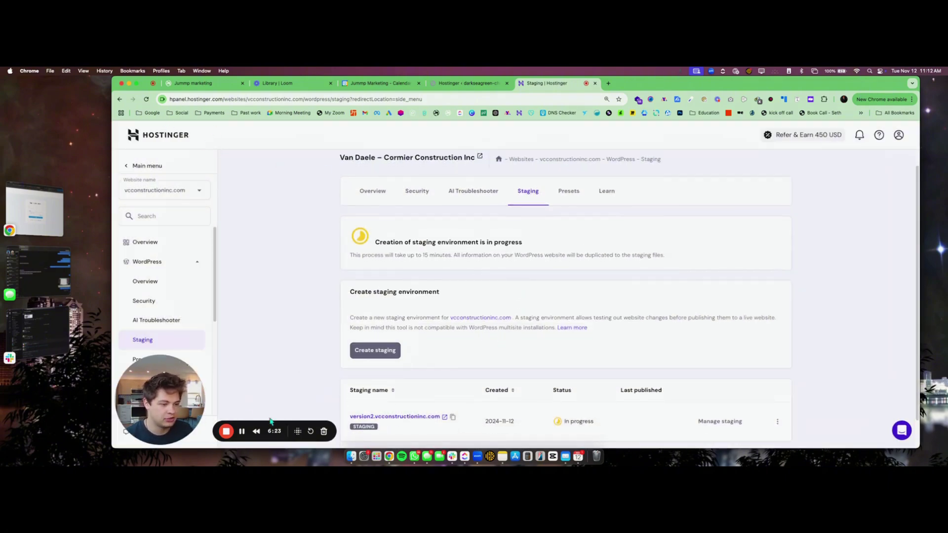
pyautogui.click(242, 431)
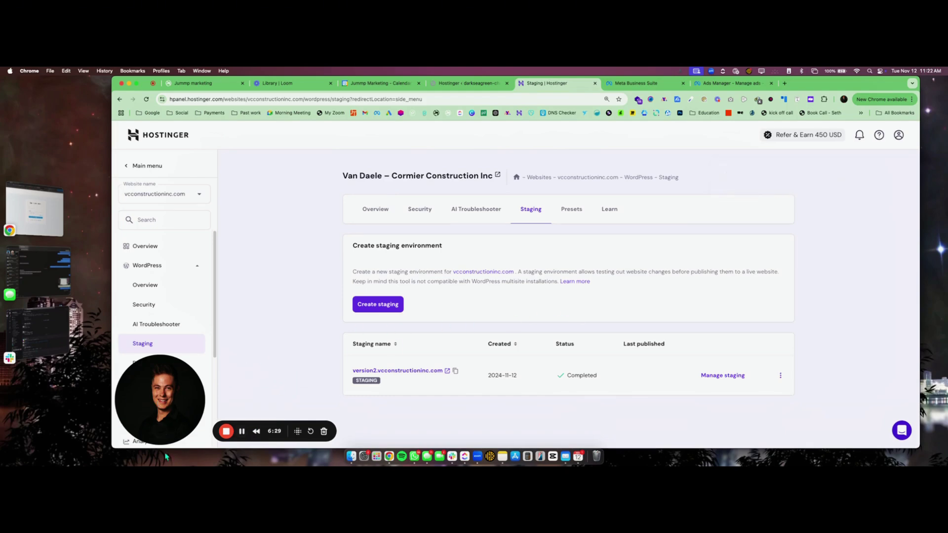
pyautogui.moveTo(157, 433)
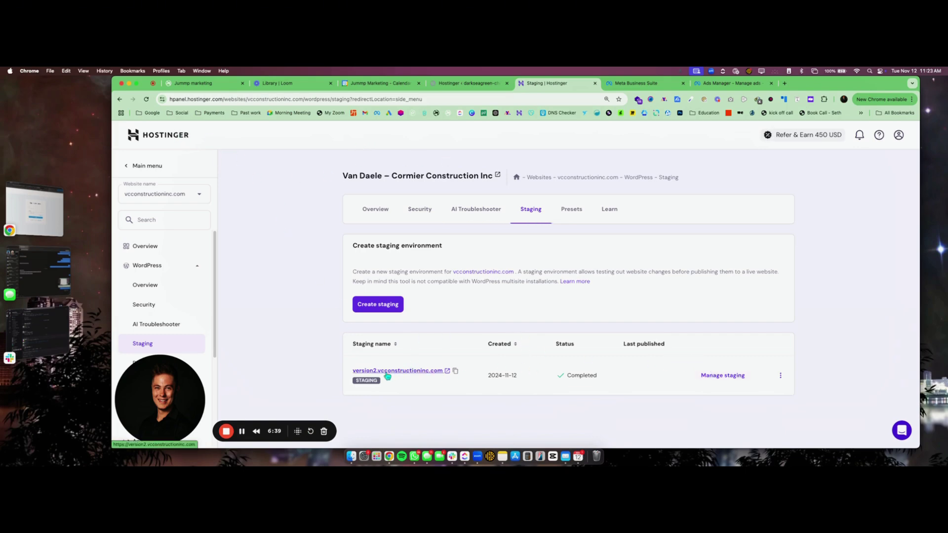
# Open the version2 staging dashboard and its WordPress admin, which shows ERR_SSL_PROTOCOL_ERROR.
pyautogui.click(724, 377)
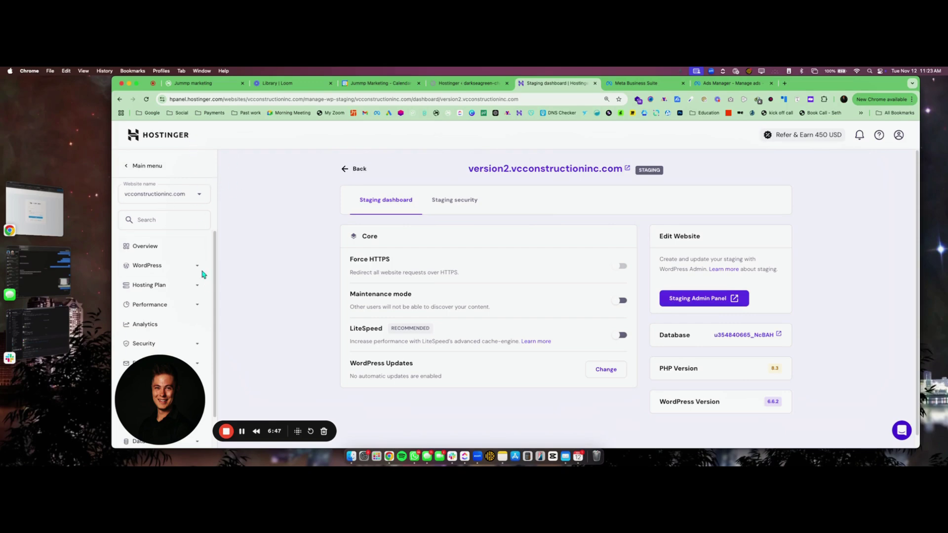
pyautogui.click(506, 168)
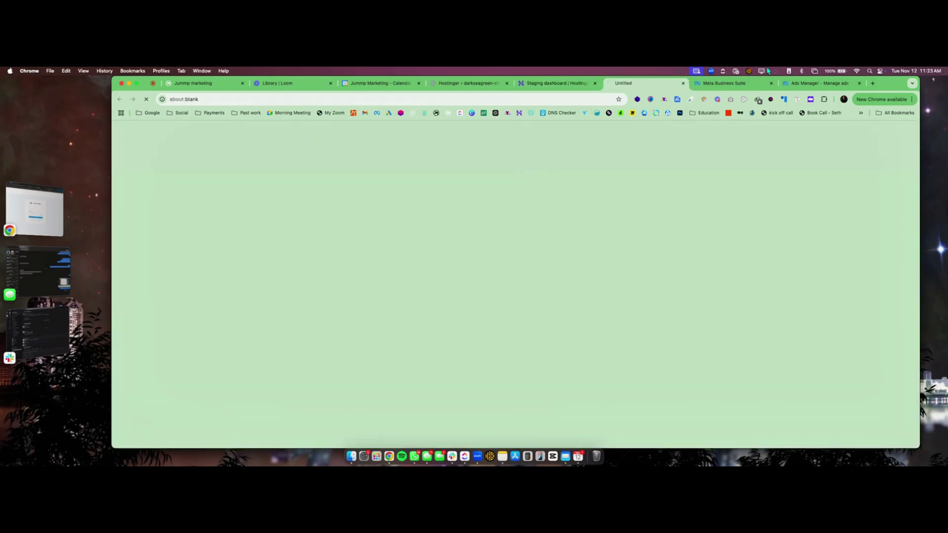
pyautogui.click(683, 83)
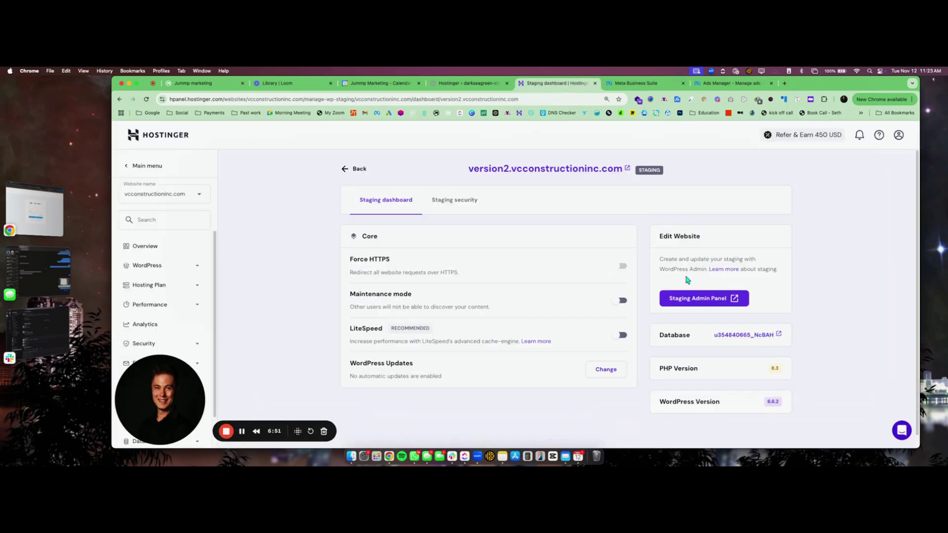
pyautogui.click(694, 298)
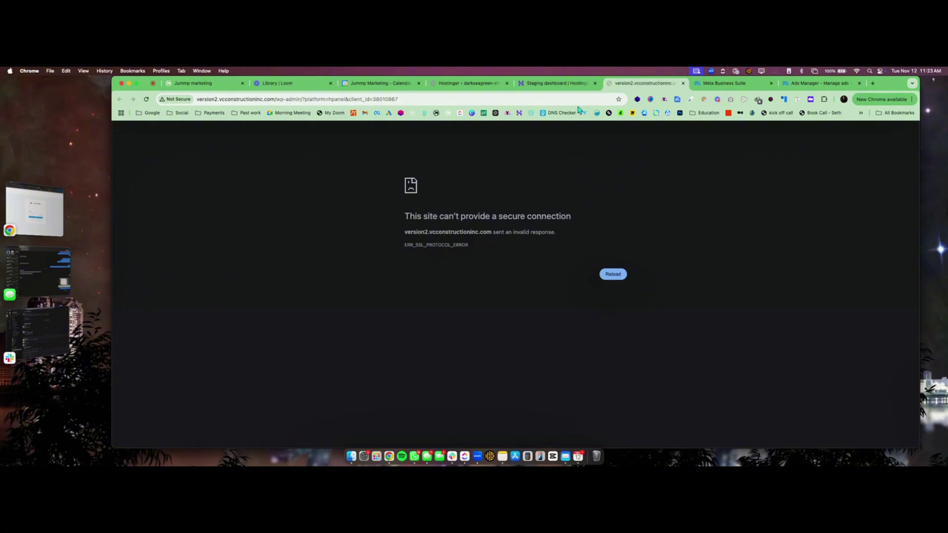
# Relaunch the version2 Staging Admin Panel and view the staging homepage with the WordPress admin toolbar.
pyautogui.click(683, 83)
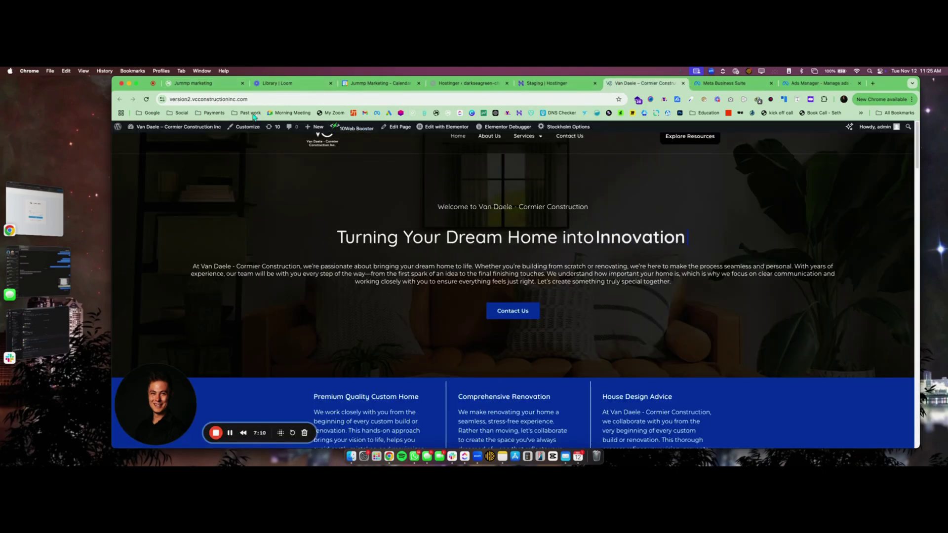
pyautogui.click(557, 84)
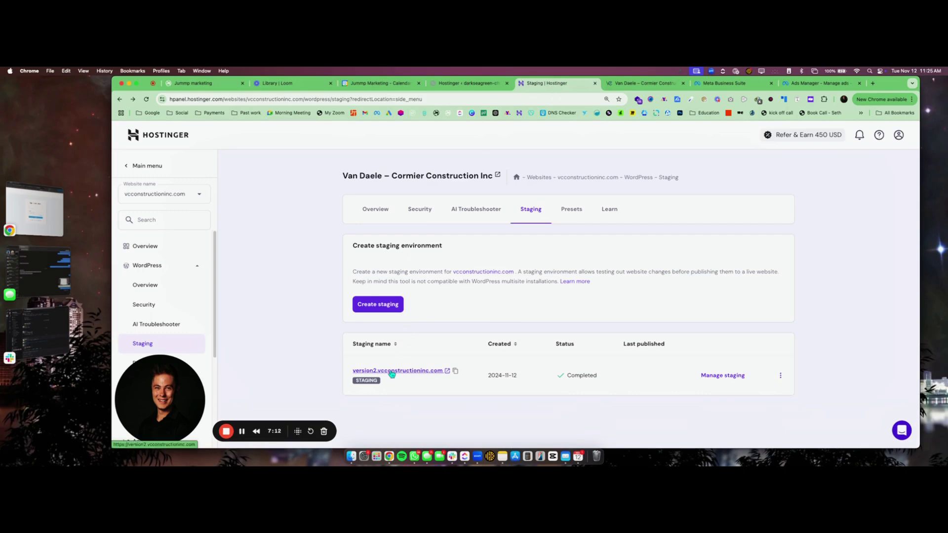
pyautogui.click(612, 84)
pyautogui.click(568, 85)
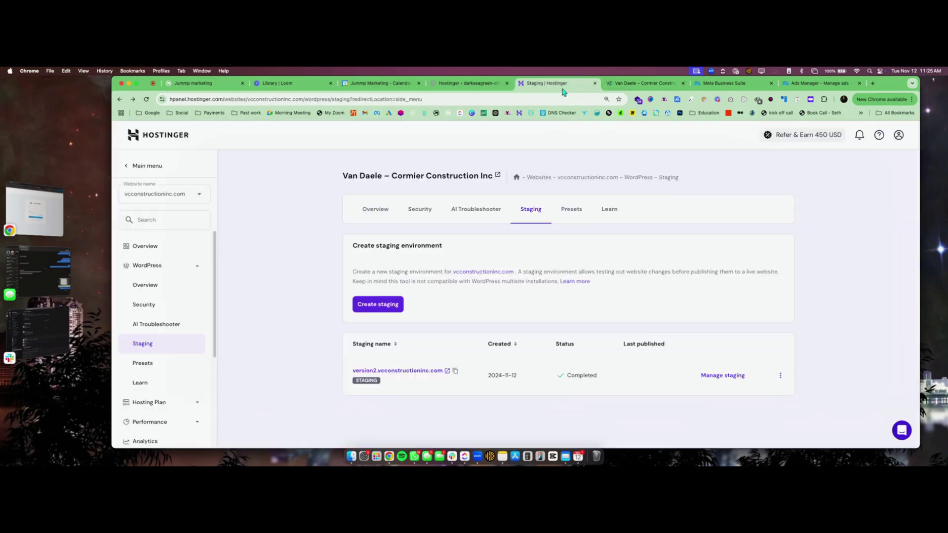
pyautogui.click(704, 378)
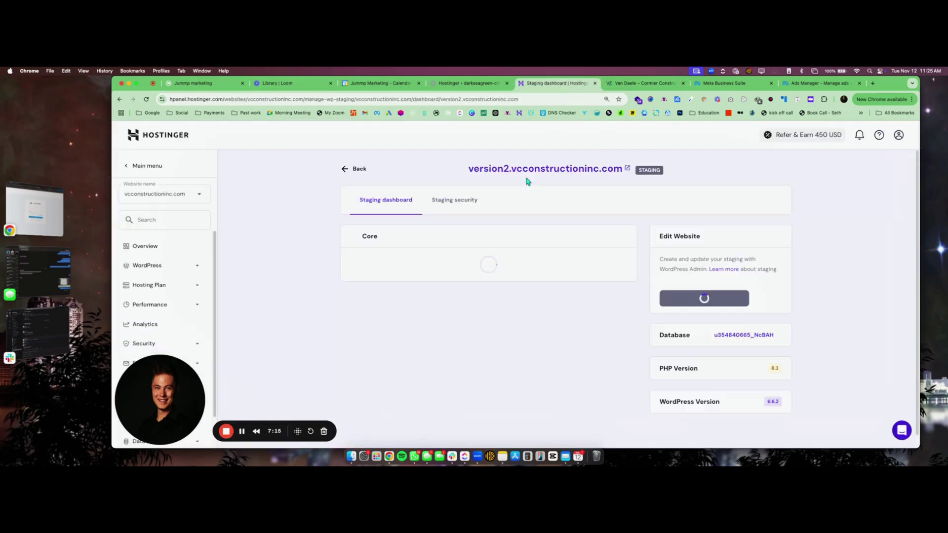
pyautogui.click(704, 299)
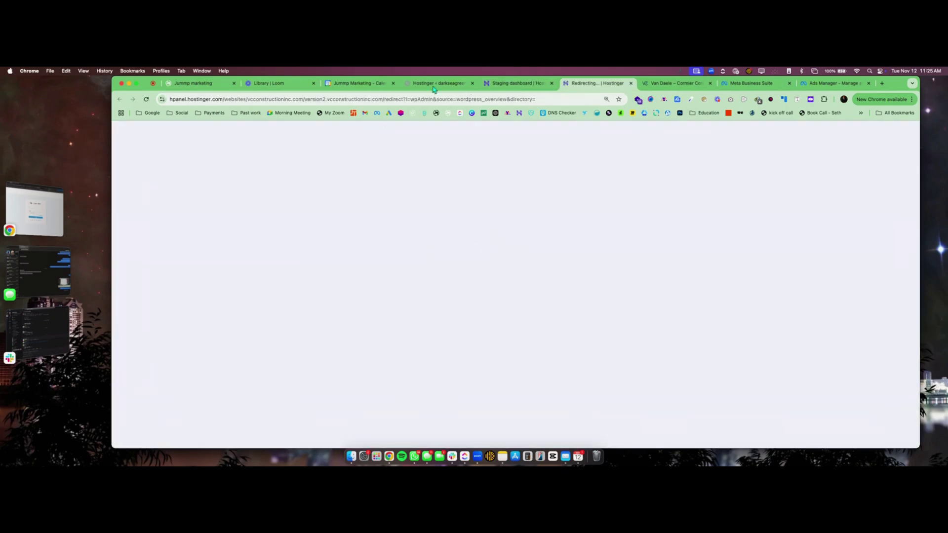
pyautogui.click(514, 85)
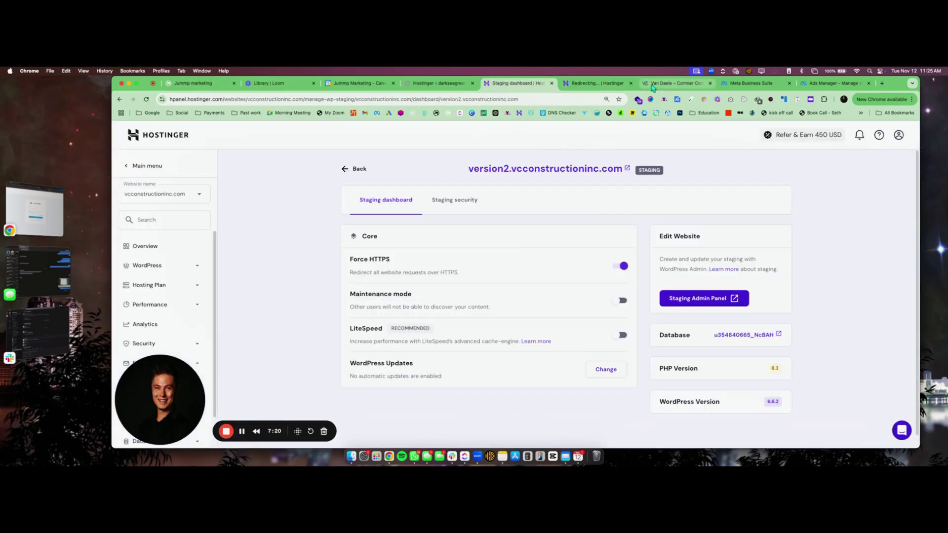
pyautogui.click(672, 84)
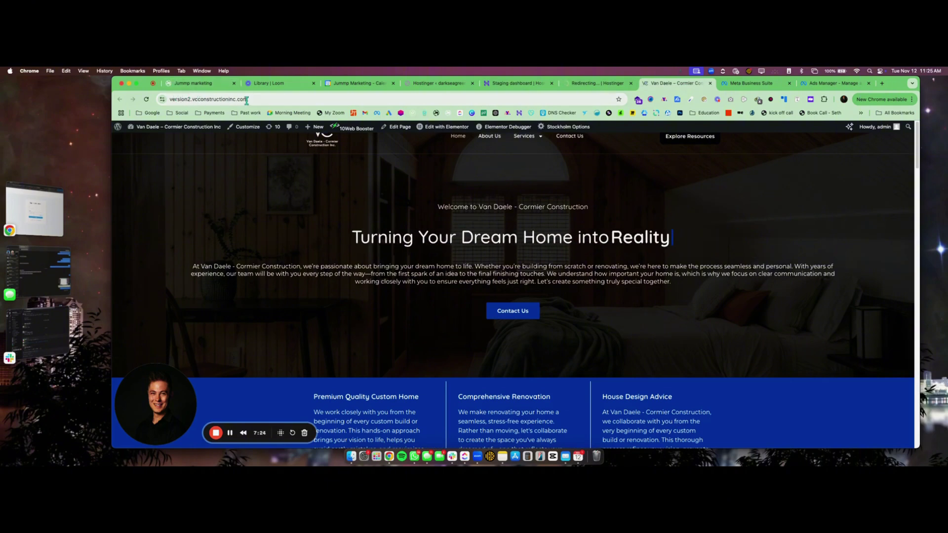
# Compare the staging WordPress login page and logged-in homepage, then return to the version2 staging dashboard.
pyautogui.click(611, 83)
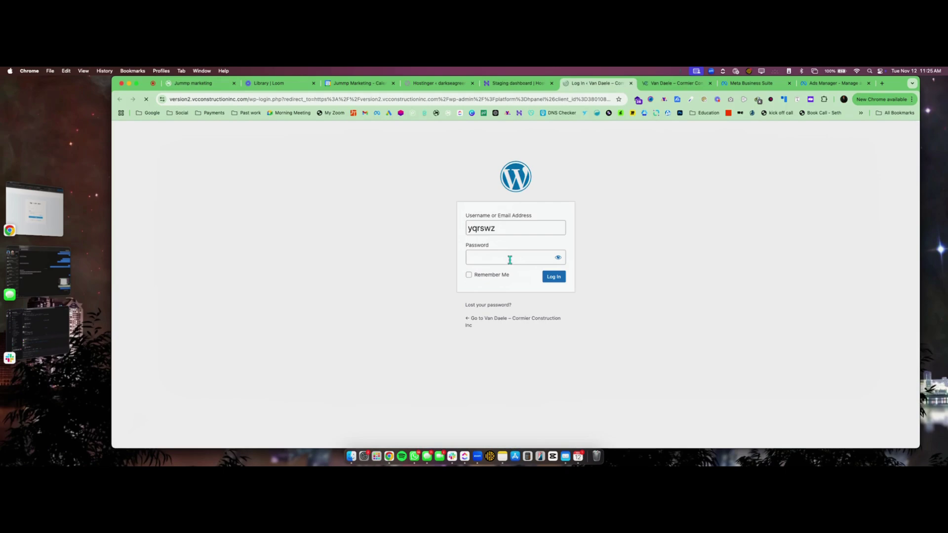
pyautogui.click(495, 228)
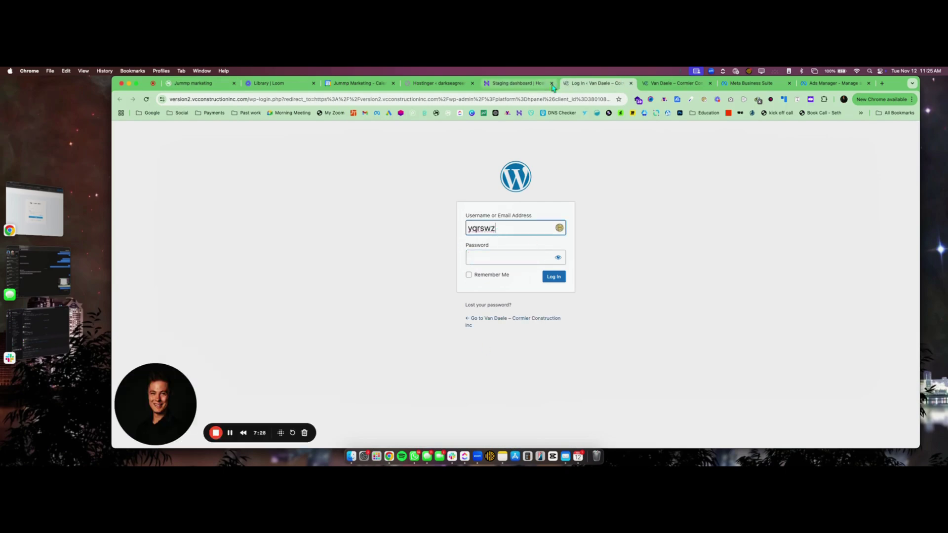
pyautogui.click(676, 83)
pyautogui.click(593, 85)
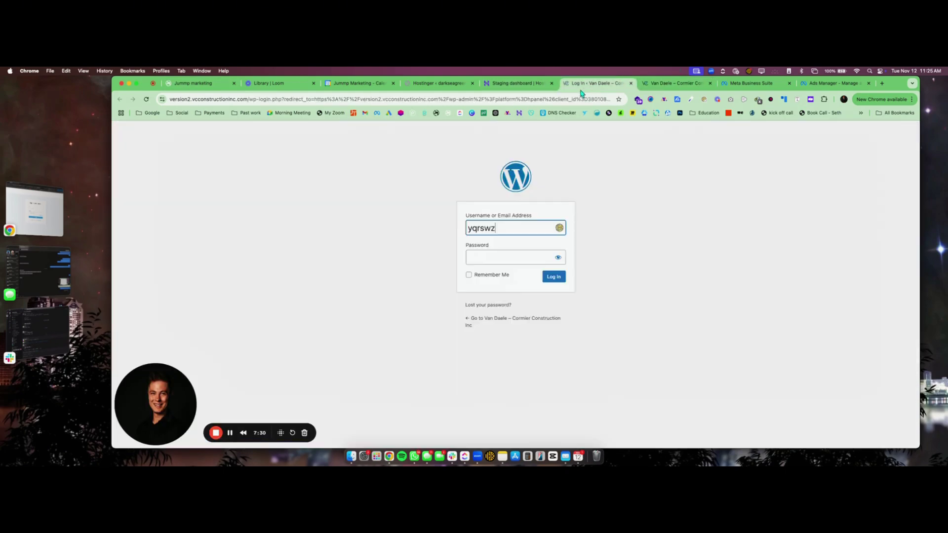
pyautogui.click(533, 85)
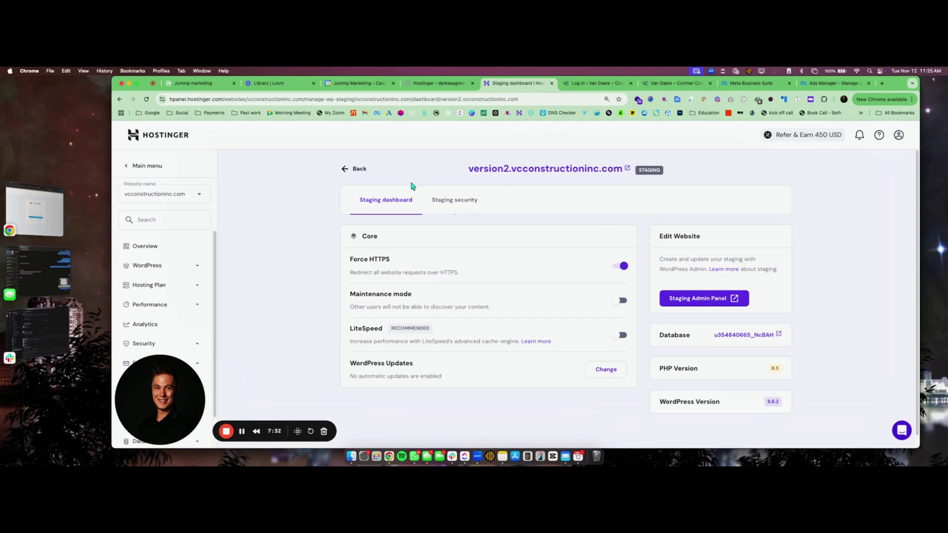
# Go back to the staging list and view the version2 row's Publish, Revert and Delete options.
pyautogui.click(347, 170)
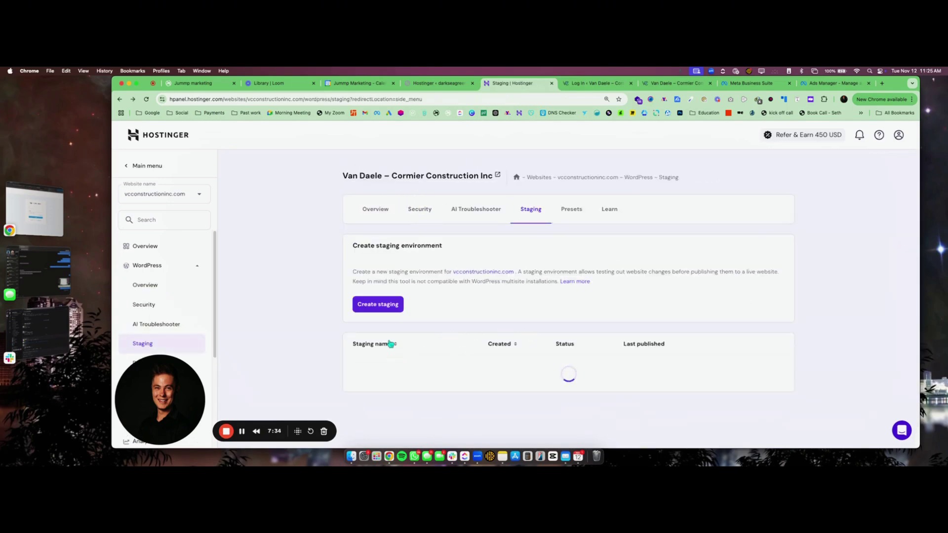
pyautogui.click(780, 378)
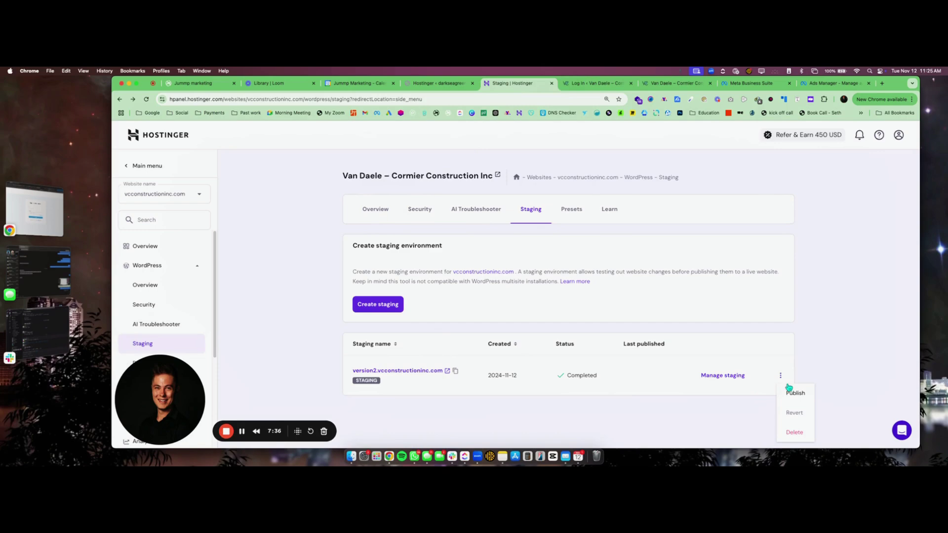
pyautogui.click(892, 288)
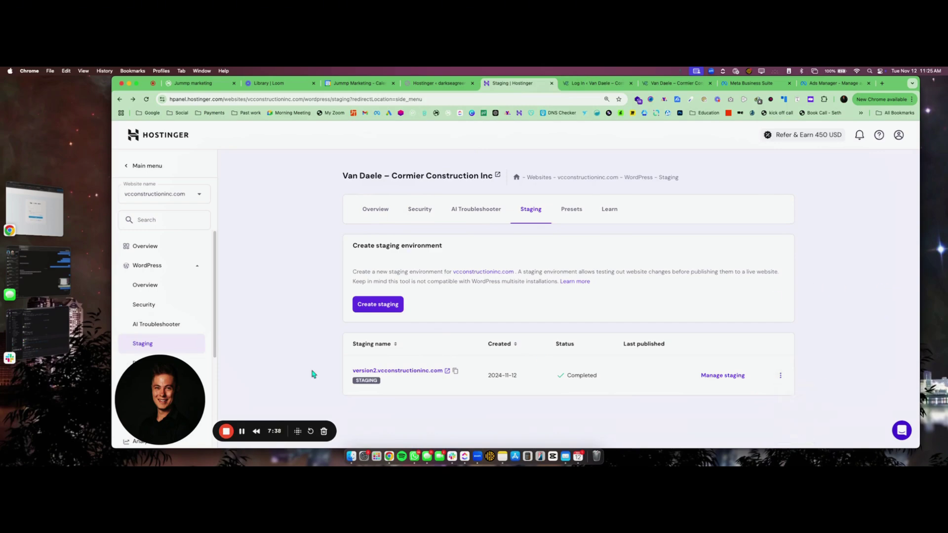